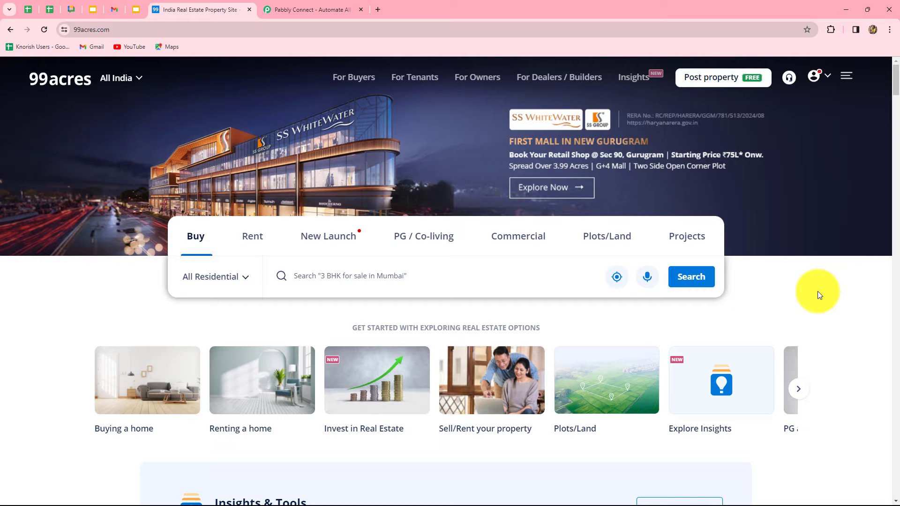
Step: Switch to the Pabbly Connect website, sign in, and access the Pabbly Connect dashboard from the list of Pabbly apps
{"action": "left_click", "coordinate": [301, 10]}
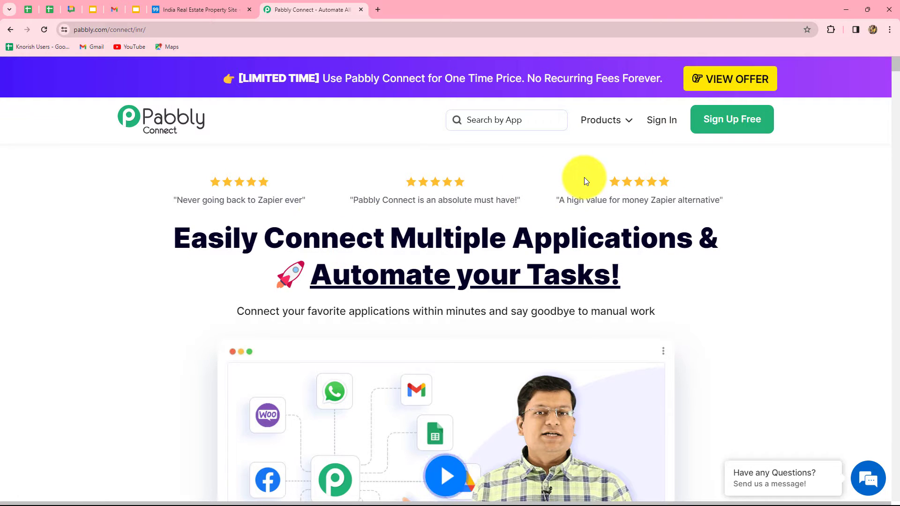
{"action": "left_click_drag", "start_coordinate": [173, 234], "coordinate": [665, 281]}
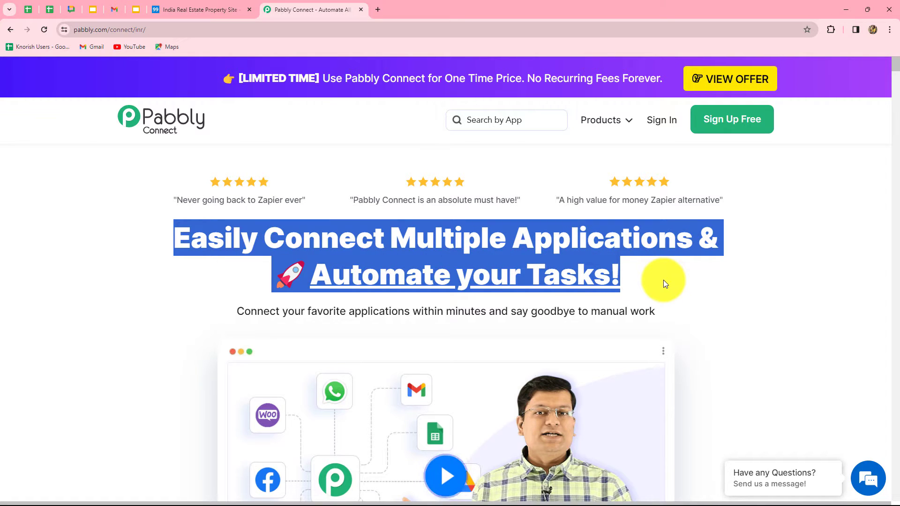
{"action": "left_click", "coordinate": [665, 122]}
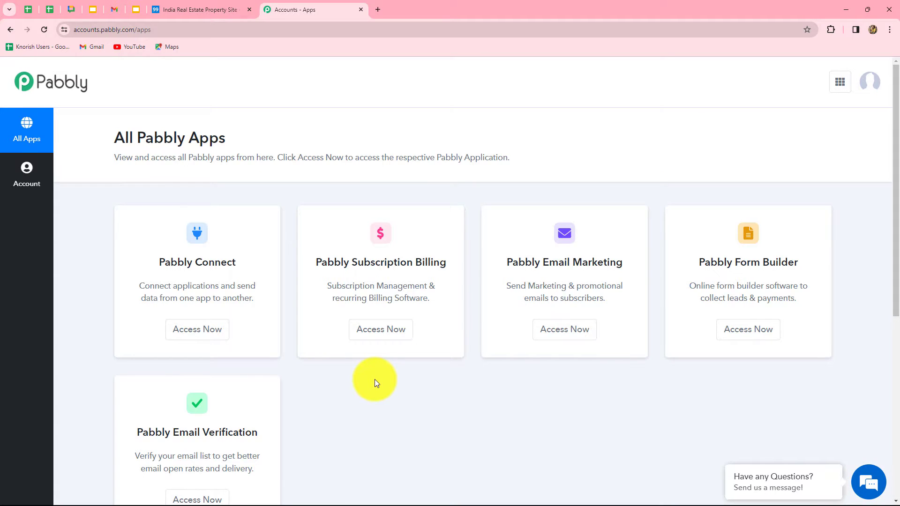
{"action": "scroll", "coordinate": [375, 379], "scroll_direction": "down", "scroll_amount": 2}
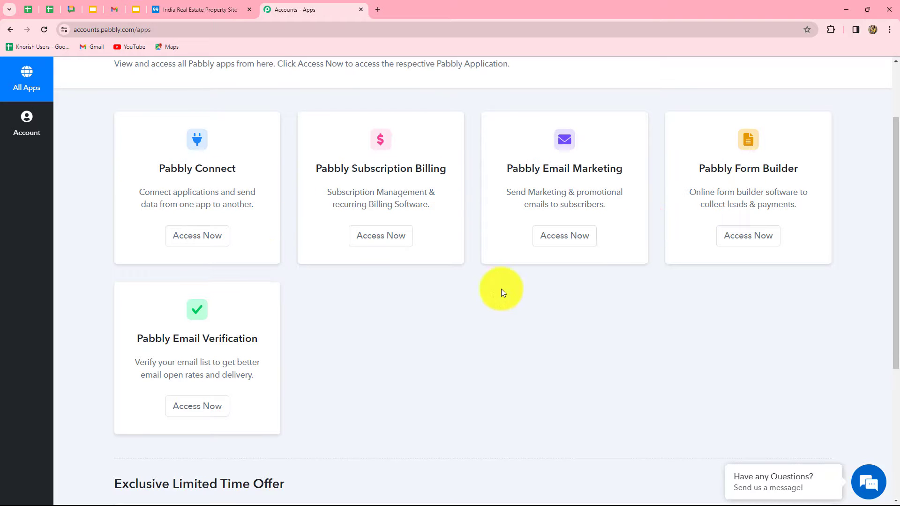
{"action": "left_click_drag", "start_coordinate": [157, 168], "coordinate": [235, 169]}
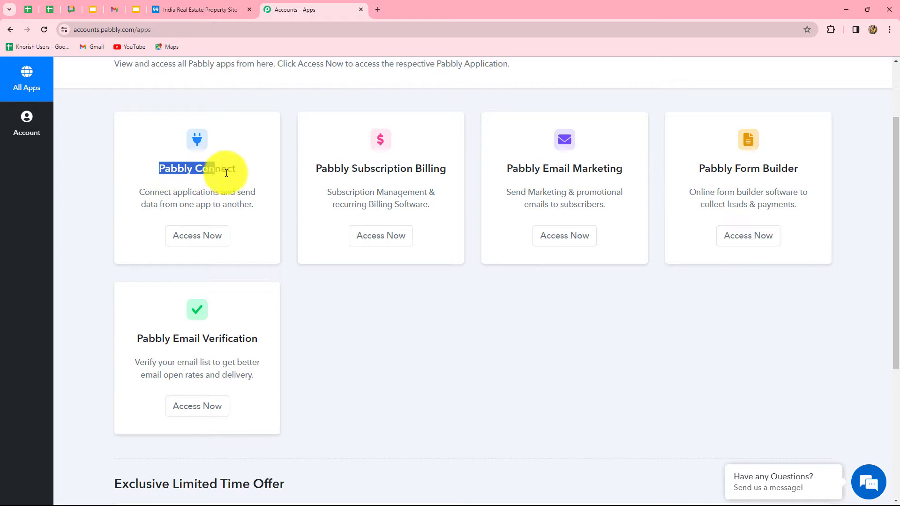
{"action": "left_click", "coordinate": [197, 236]}
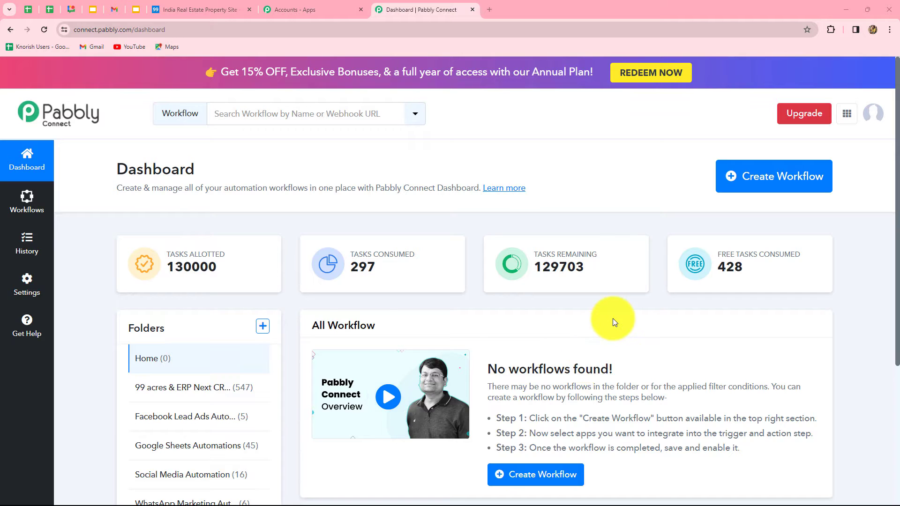
Step: Create a workflow named "Add Leads from 99Acres to ERP Next CRM" in the "99 acres & ERP Next CRM Automations" folder
{"action": "scroll", "coordinate": [612, 319], "scroll_direction": "down", "scroll_amount": 3}
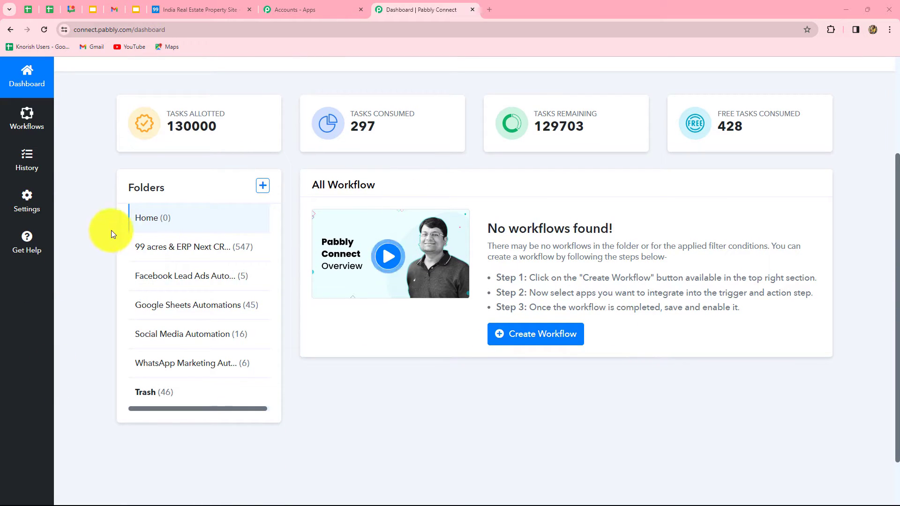
{"action": "scroll", "coordinate": [318, 431], "scroll_direction": "up", "scroll_amount": 1}
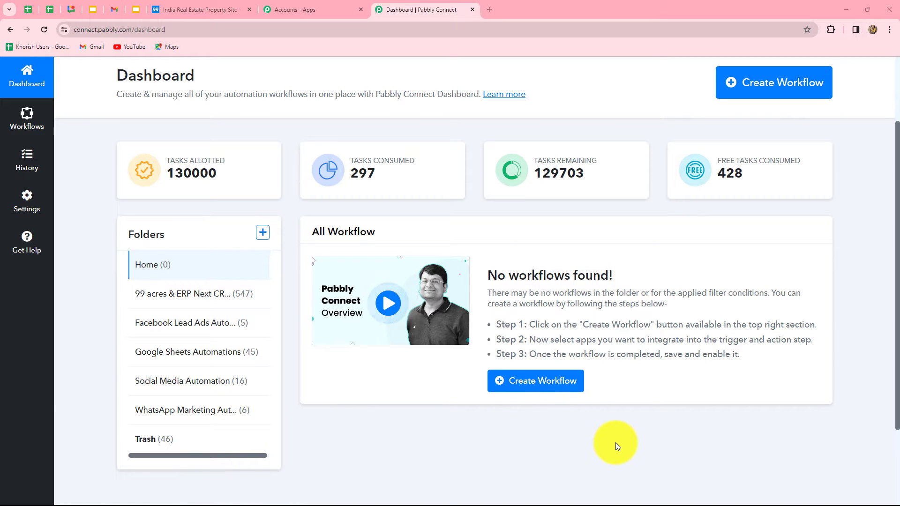
{"action": "scroll", "coordinate": [615, 443], "scroll_direction": "up", "scroll_amount": 2}
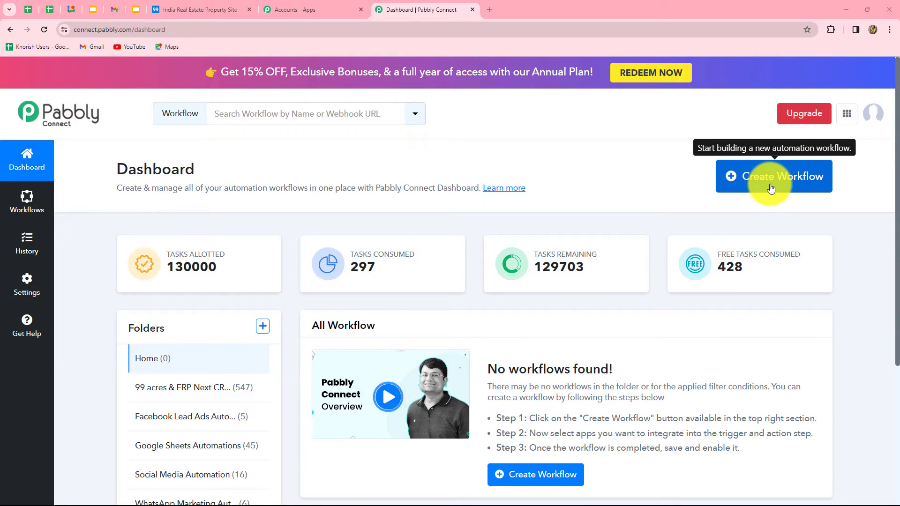
{"action": "left_click", "coordinate": [771, 188]}
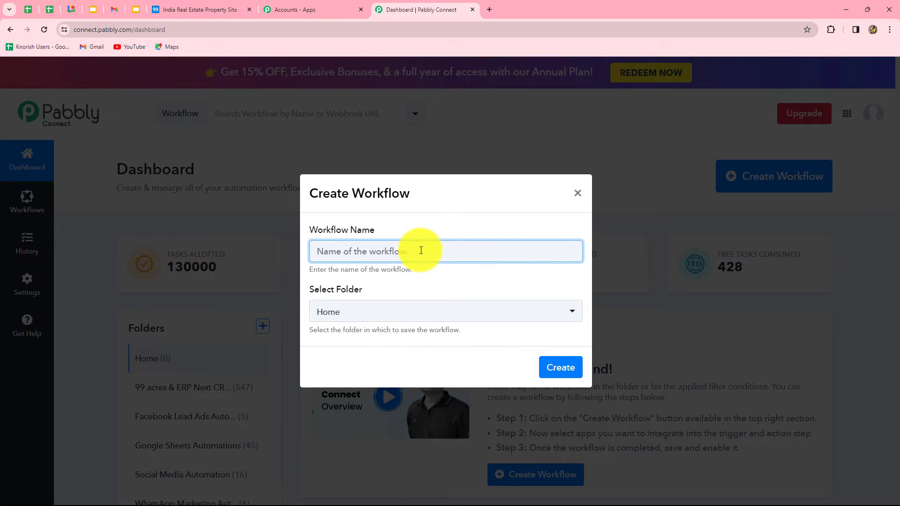
{"action": "type", "text": "Add Leads from 99Acres to ERP Next CRM"}
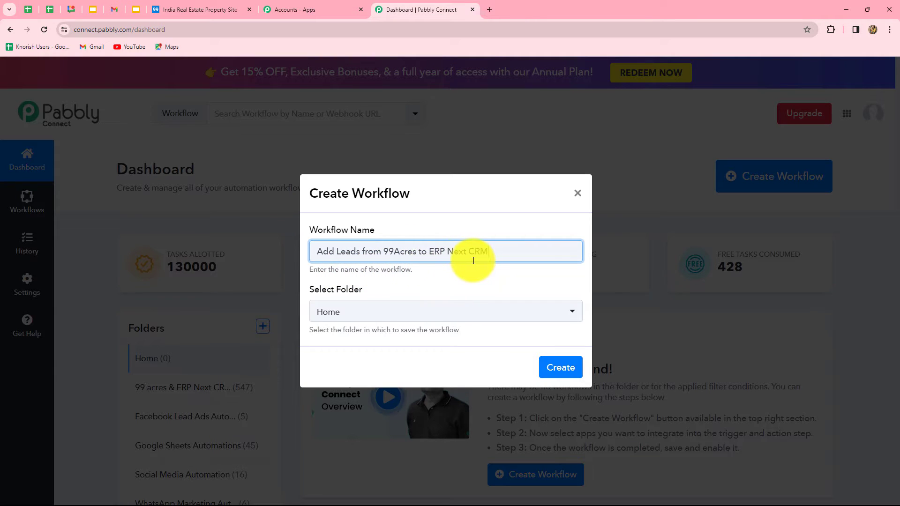
{"action": "left_click", "coordinate": [412, 314]}
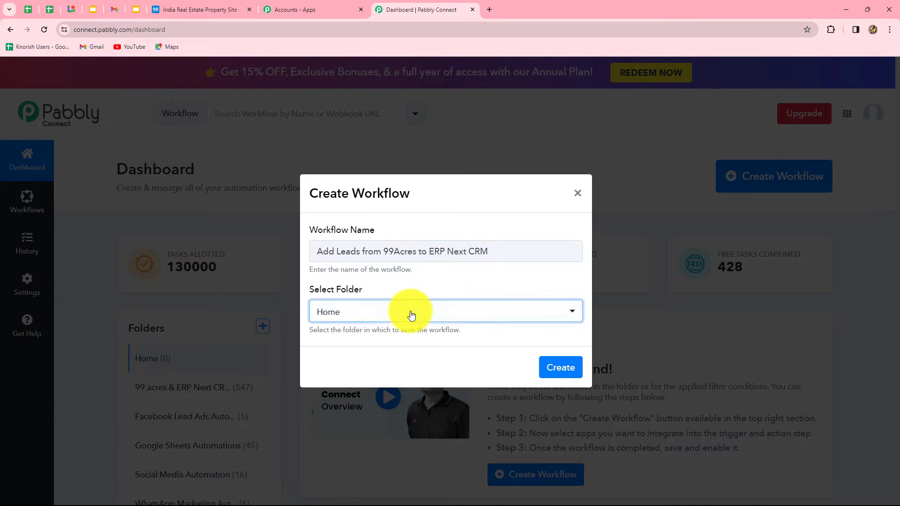
{"action": "left_click_drag", "start_coordinate": [322, 251], "coordinate": [492, 253]}
{"action": "left_click", "coordinate": [385, 306]}
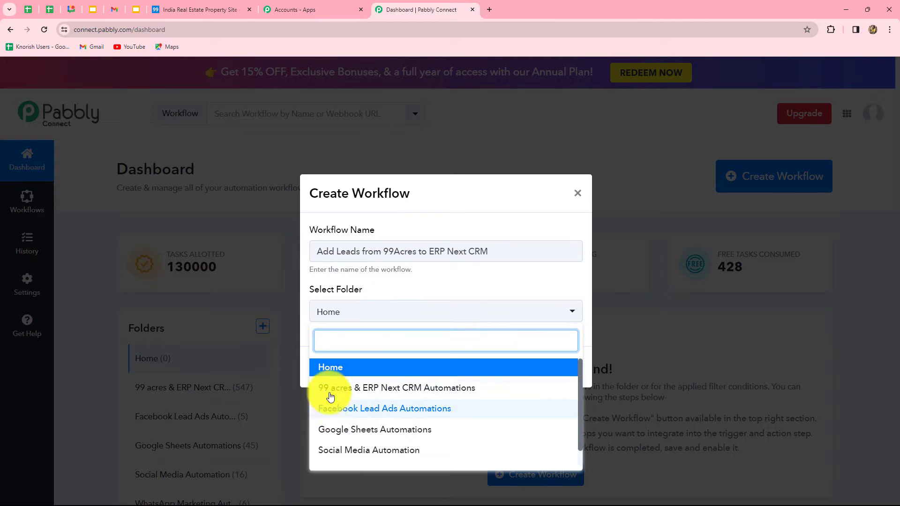
{"action": "left_click", "coordinate": [446, 387]}
{"action": "left_click", "coordinate": [561, 369]}
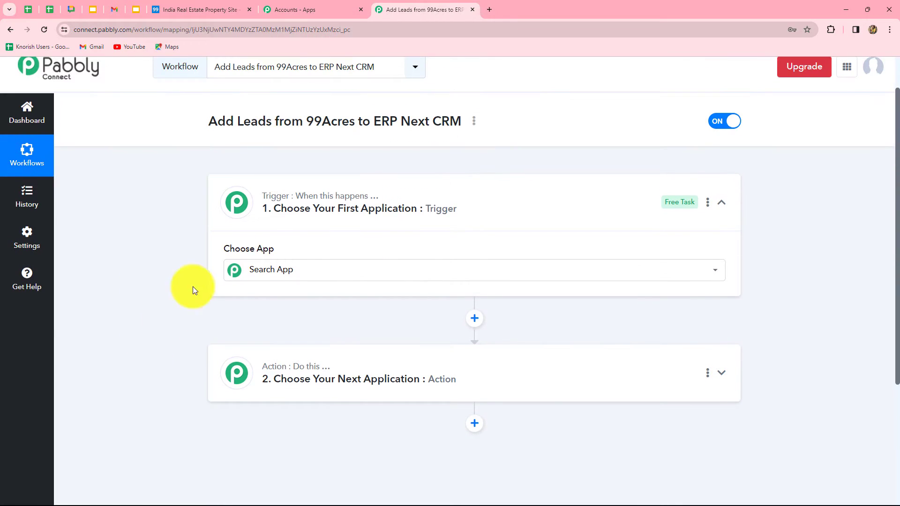
Step: Set the workflow's trigger to 99Acres with the New Leads event and read its webhook setup instructions
{"action": "left_click", "coordinate": [245, 265]}
{"action": "scroll", "coordinate": [100, 391], "scroll_direction": "down", "scroll_amount": 1}
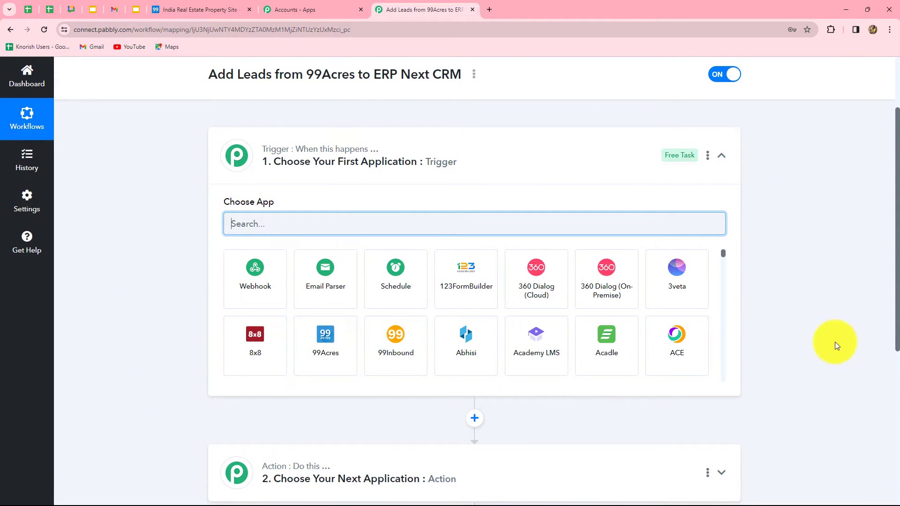
{"action": "scroll", "coordinate": [834, 342], "scroll_direction": "down", "scroll_amount": 3}
{"action": "scroll", "coordinate": [835, 342], "scroll_direction": "up", "scroll_amount": 2}
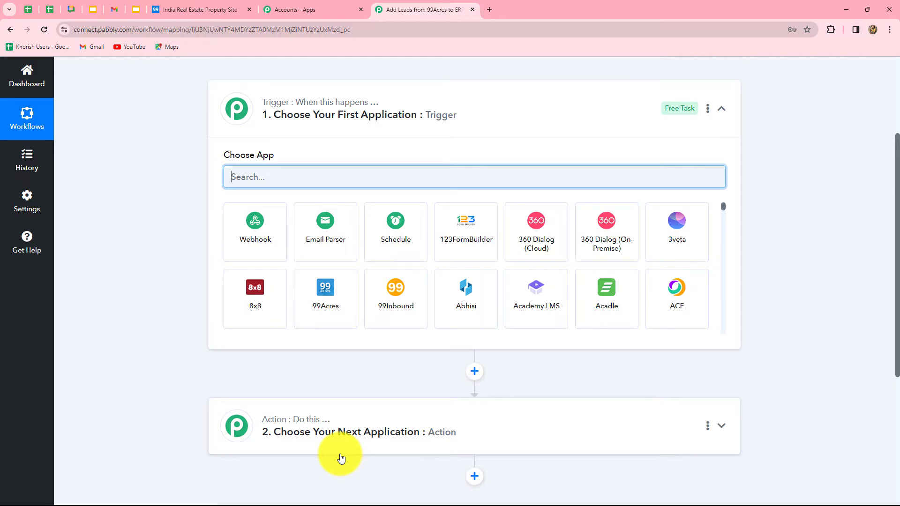
{"action": "scroll", "coordinate": [340, 458], "scroll_direction": "down", "scroll_amount": 3}
{"action": "scroll", "coordinate": [342, 458], "scroll_direction": "up", "scroll_amount": 3}
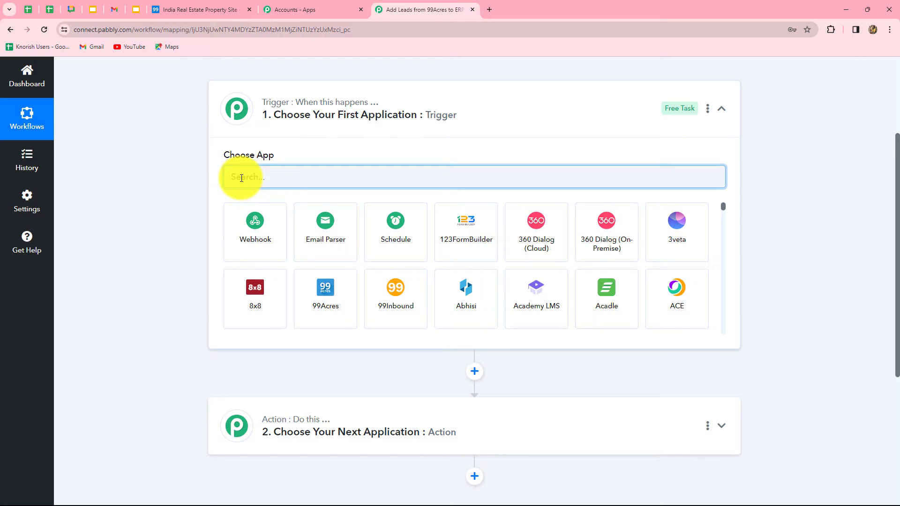
{"action": "left_click", "coordinate": [207, 10]}
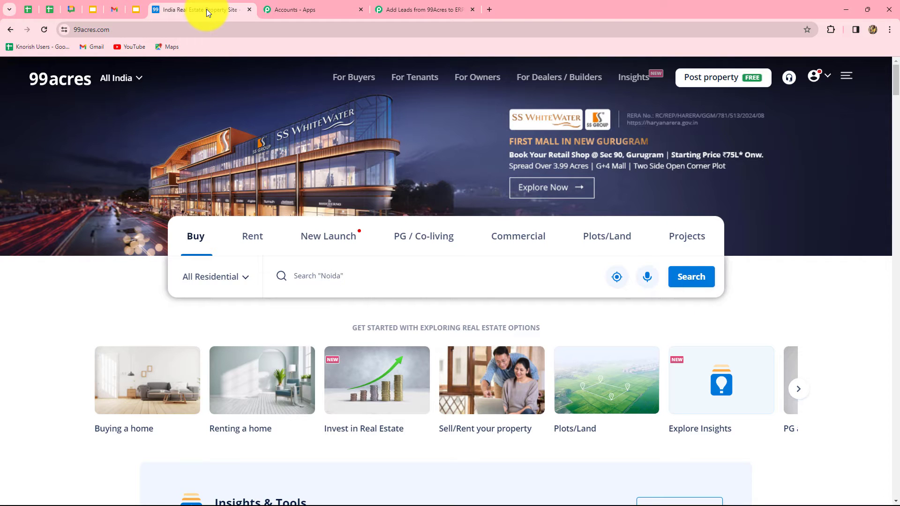
{"action": "left_click", "coordinate": [395, 9]}
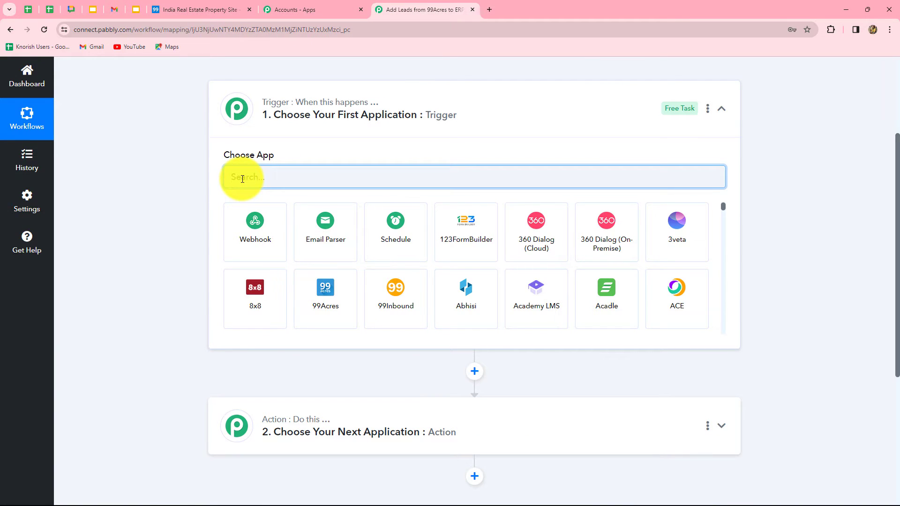
{"action": "type", "text": "99"}
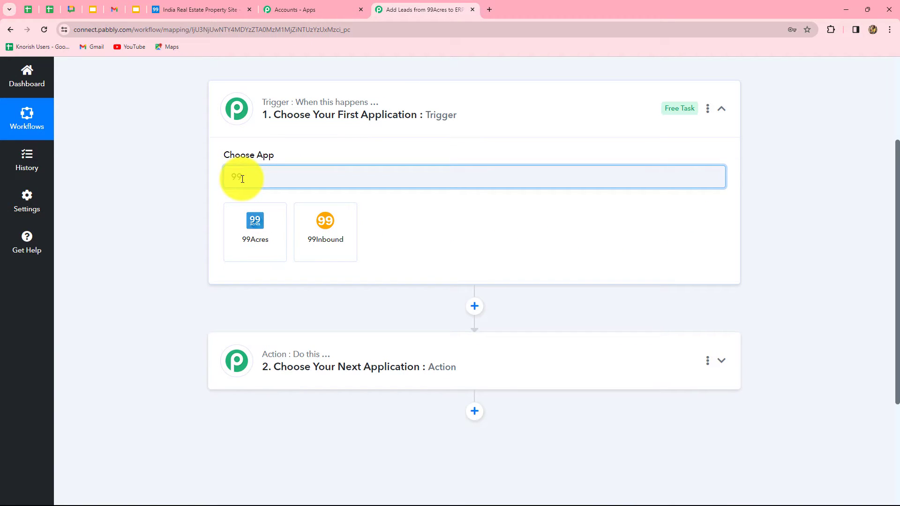
{"action": "left_click", "coordinate": [256, 221]}
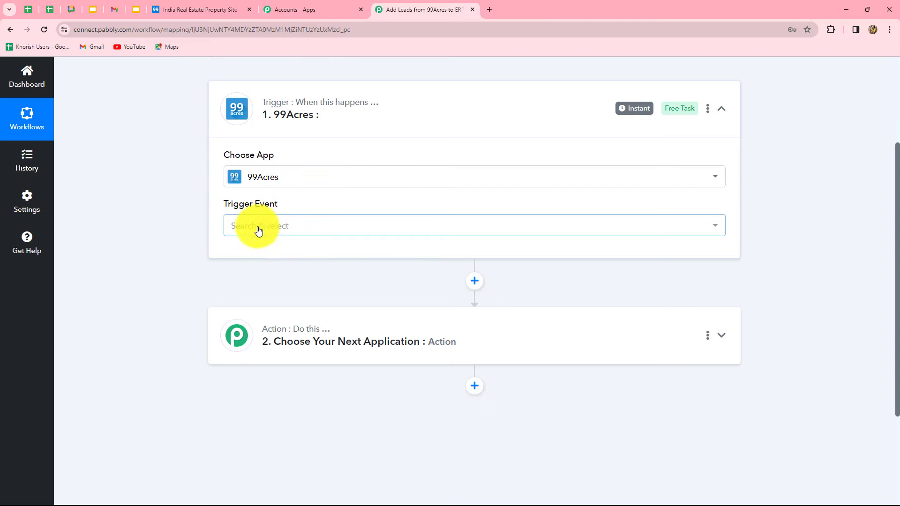
{"action": "left_click", "coordinate": [258, 230]}
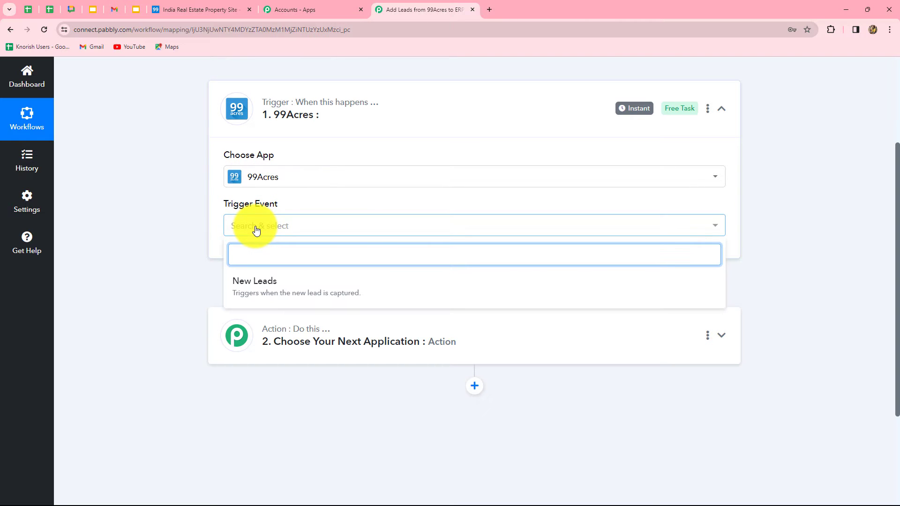
{"action": "left_click", "coordinate": [263, 284]}
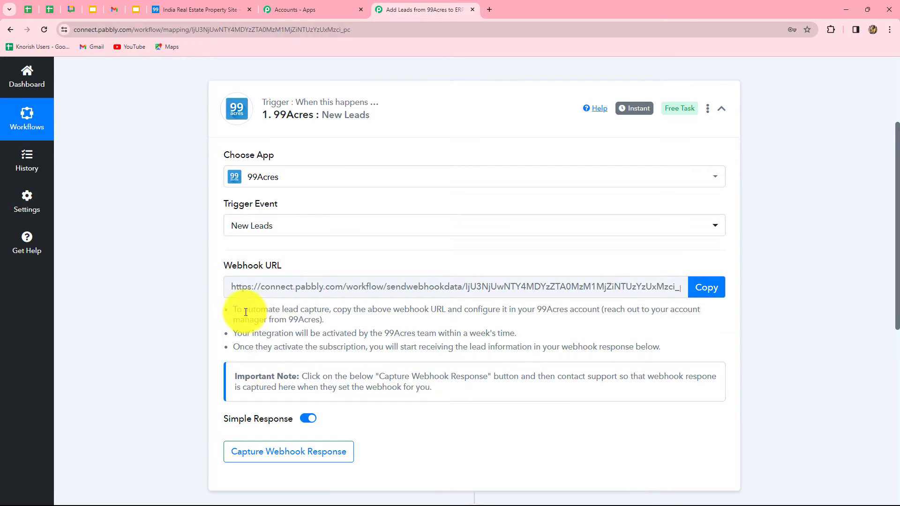
{"action": "left_click_drag", "start_coordinate": [241, 309], "coordinate": [659, 346]}
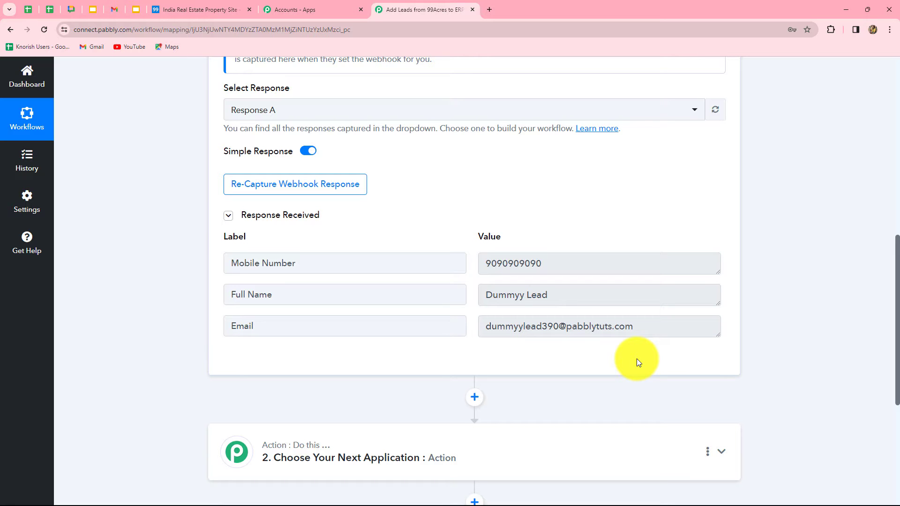
Step: Set the workflow's action step to ERP Next with the Add Lead event
{"action": "scroll", "coordinate": [577, 176], "scroll_direction": "down", "scroll_amount": 3}
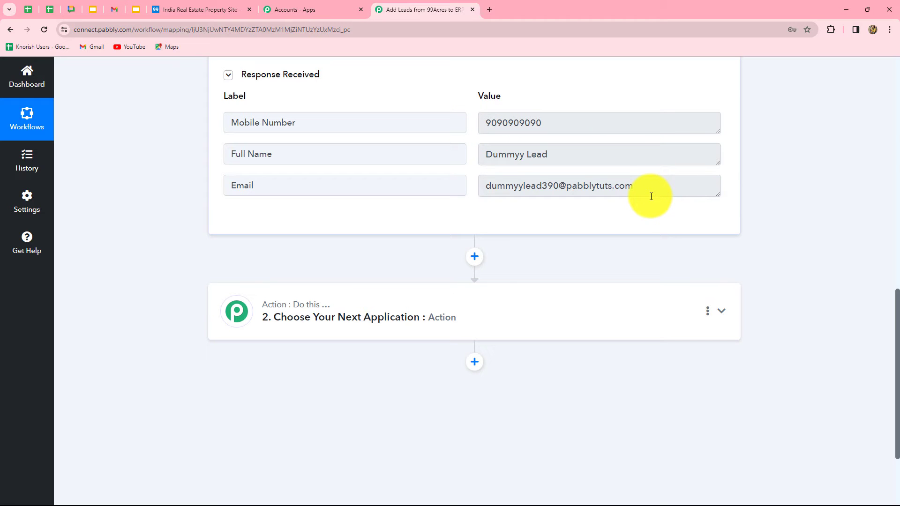
{"action": "scroll", "coordinate": [464, 207], "scroll_direction": "down", "scroll_amount": 3}
{"action": "left_click", "coordinate": [464, 207]}
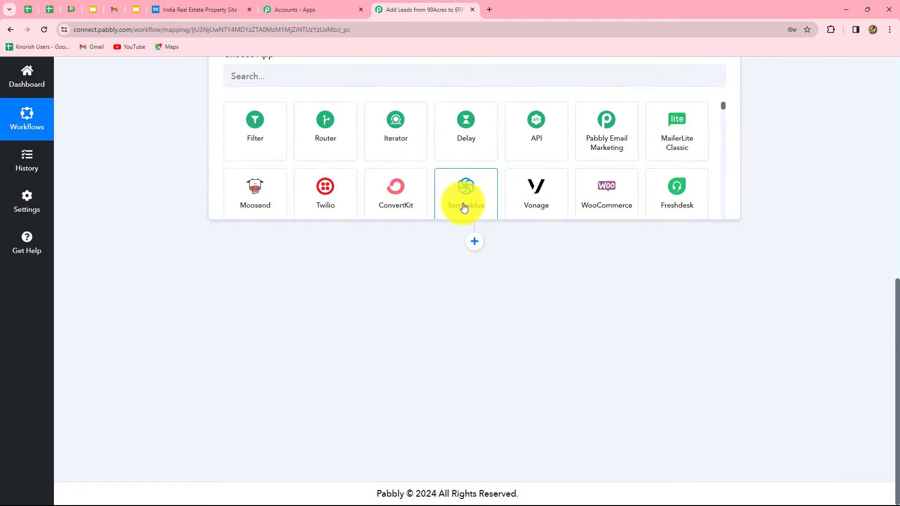
{"action": "left_click", "coordinate": [310, 258]}
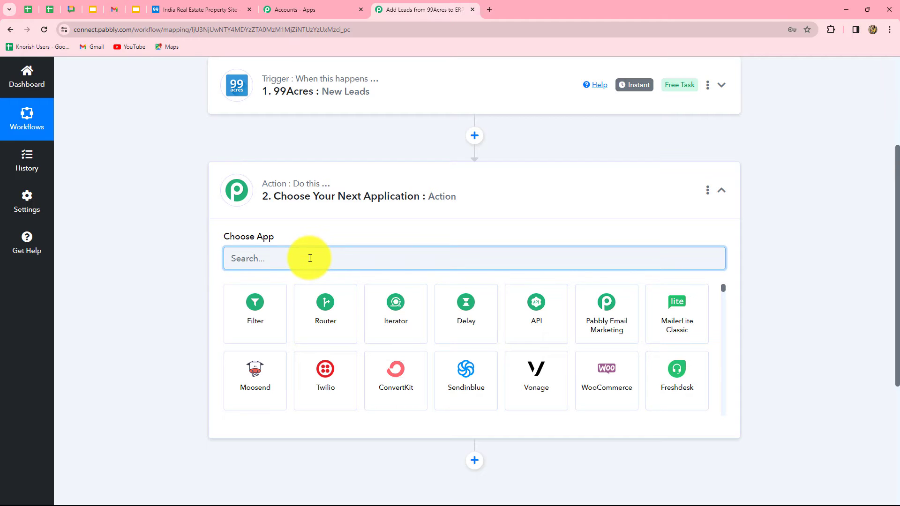
{"action": "type", "text": "ER"}
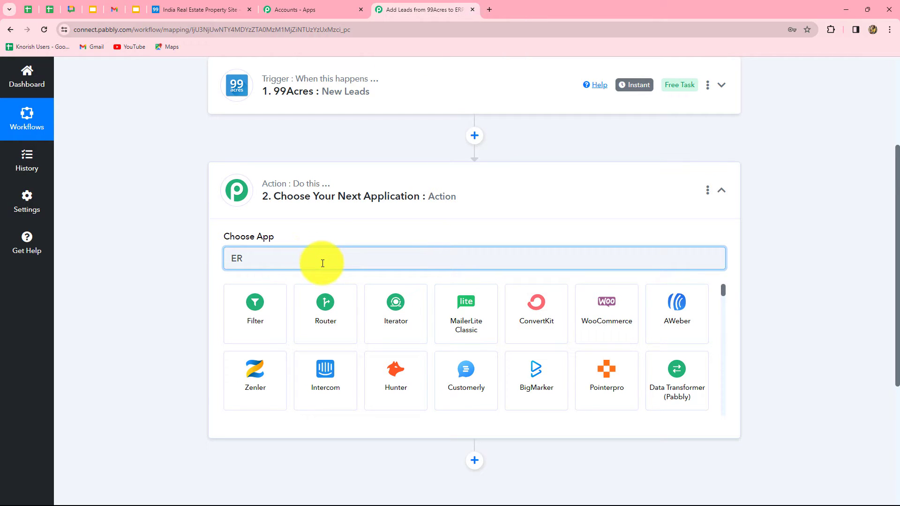
{"action": "left_click", "coordinate": [599, 324]}
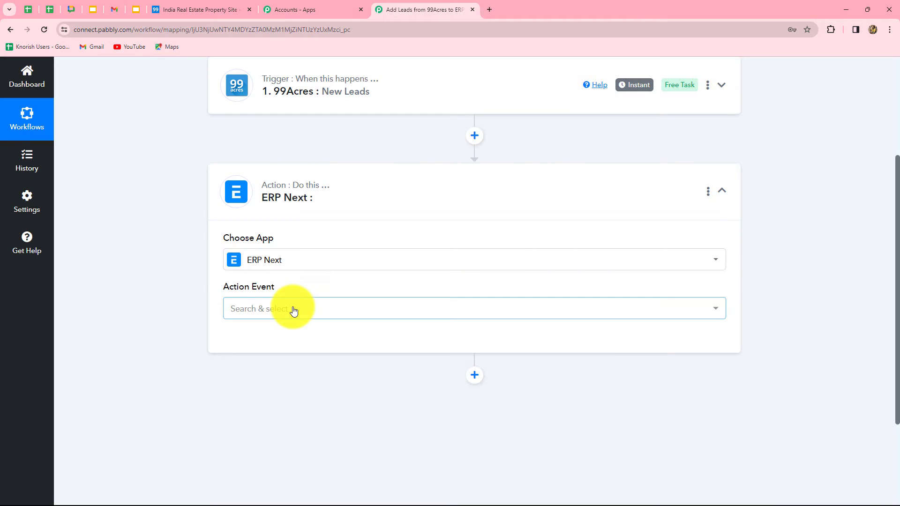
{"action": "left_click", "coordinate": [294, 310]}
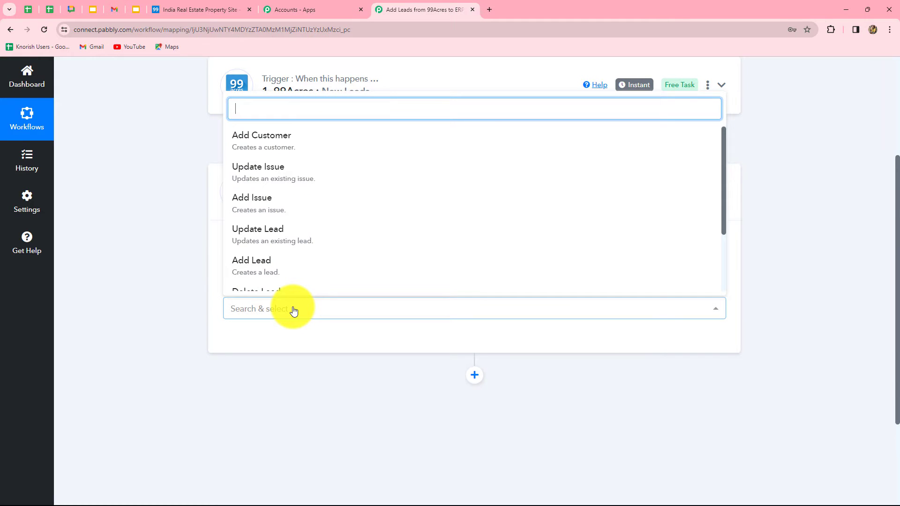
{"action": "left_click", "coordinate": [274, 261]}
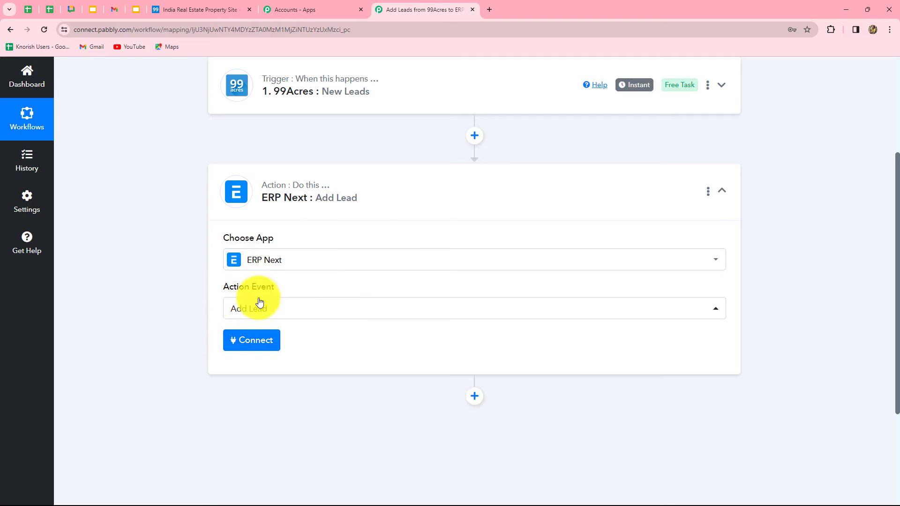
Step: Start a new ERP Next connection for the action step and fill in the base URL copied from the ERP Next site
{"action": "left_click", "coordinate": [252, 345]}
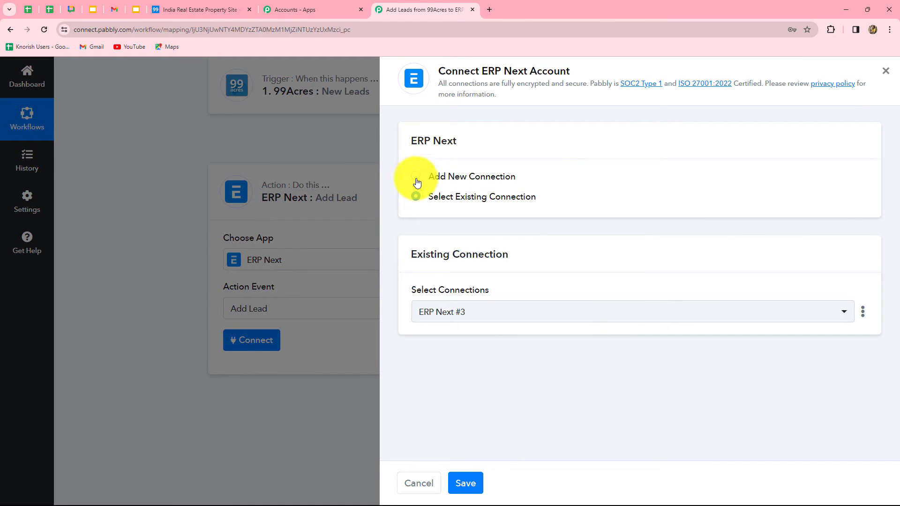
{"action": "left_click", "coordinate": [417, 181]}
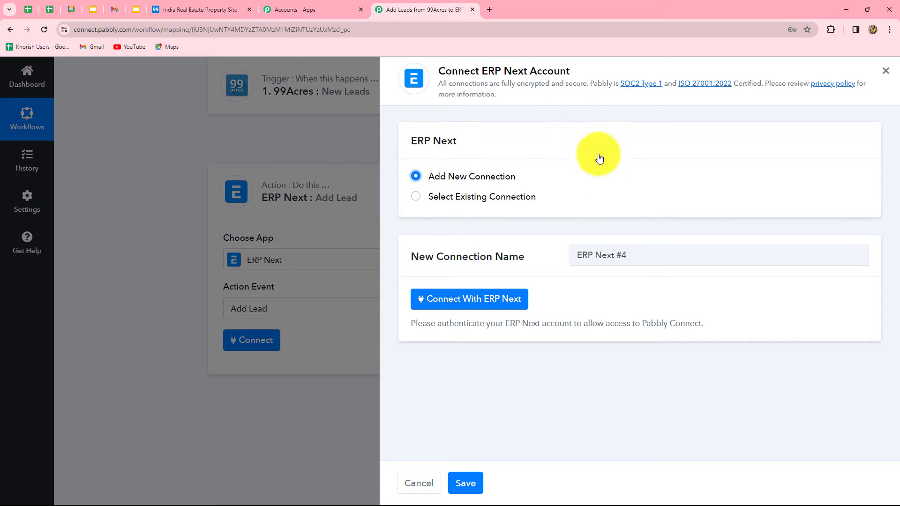
{"action": "left_click", "coordinate": [495, 309]}
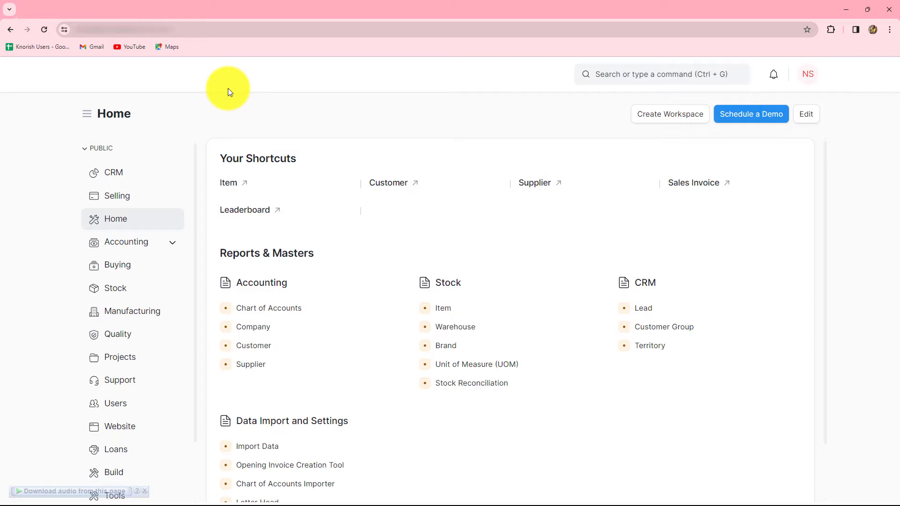
{"action": "left_click", "coordinate": [181, 32]}
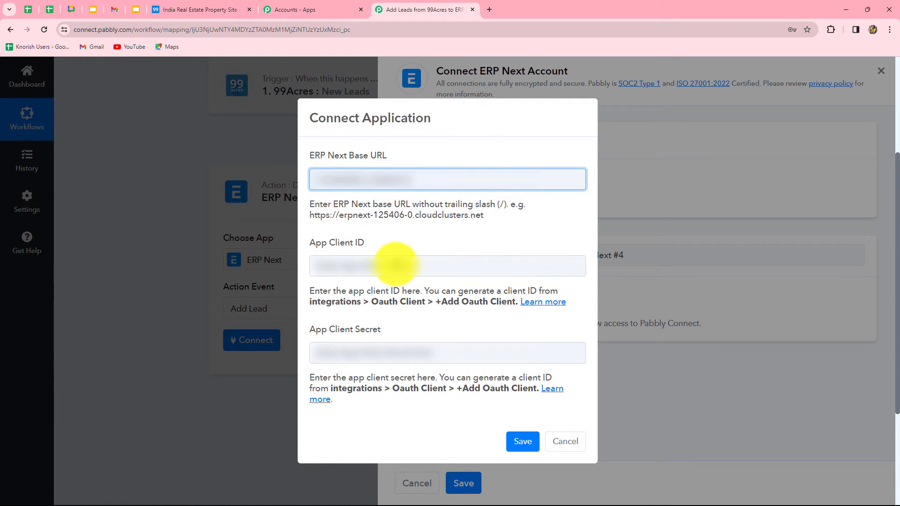
{"action": "left_click", "coordinate": [351, 263]}
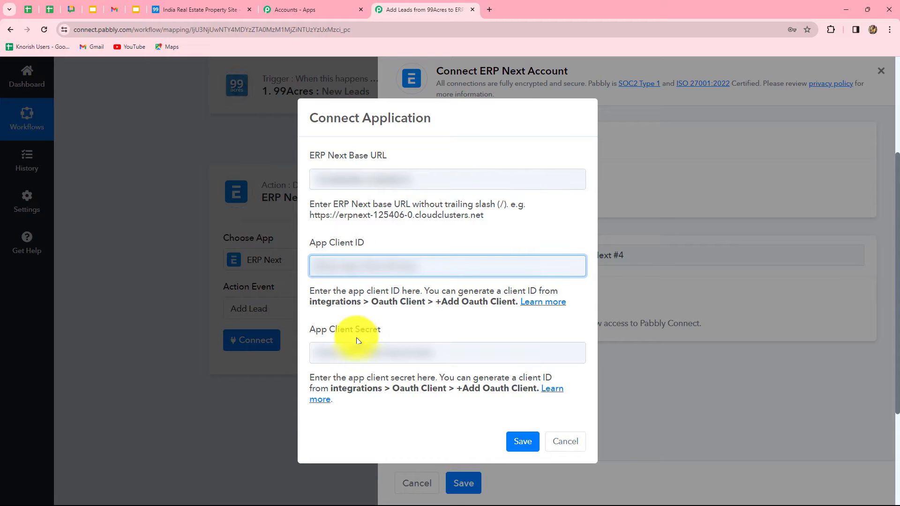
{"action": "left_click", "coordinate": [356, 354]}
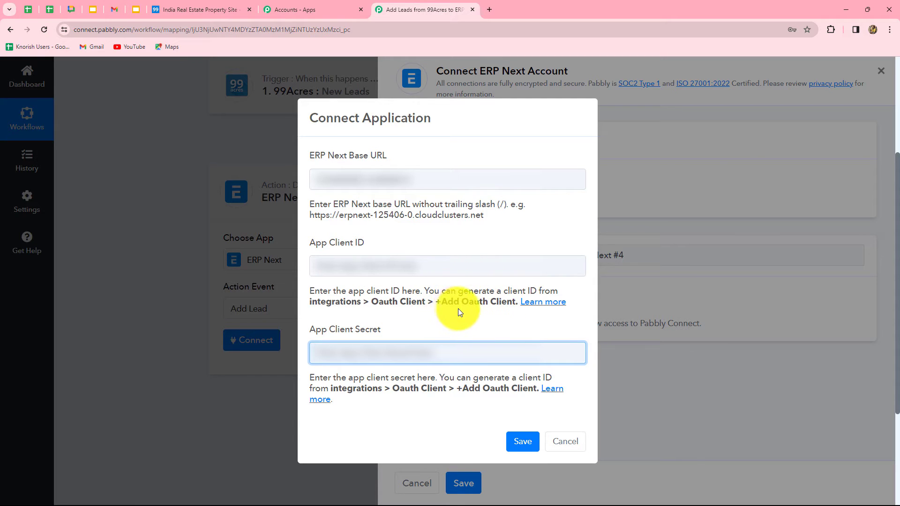
Step: Open the help guide on generating an app client ID and copy the Pabbly callback URL it provides
{"action": "left_click", "coordinate": [542, 302]}
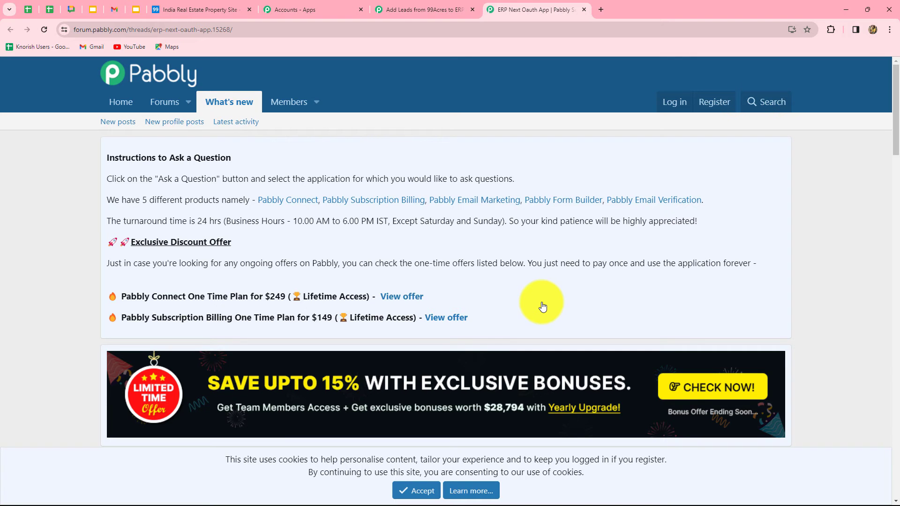
{"action": "scroll", "coordinate": [543, 306], "scroll_direction": "down", "scroll_amount": 8}
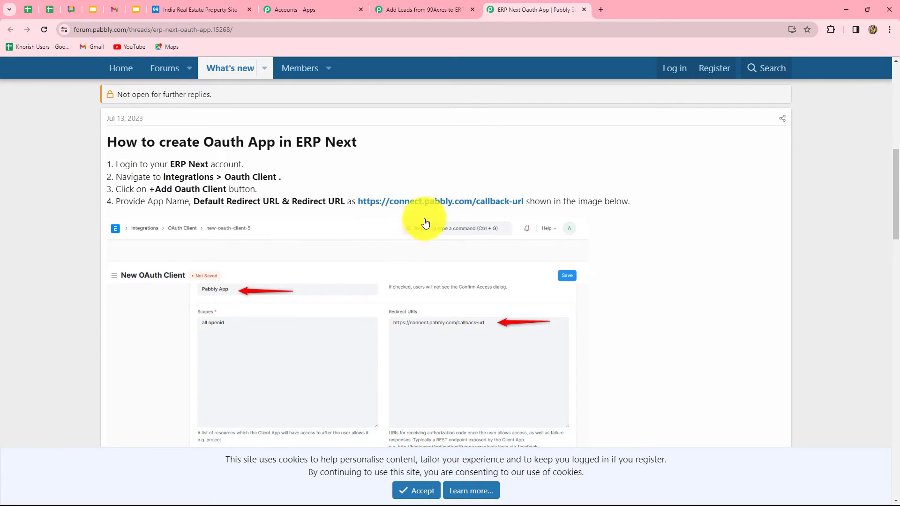
{"action": "right_click", "coordinate": [374, 202]}
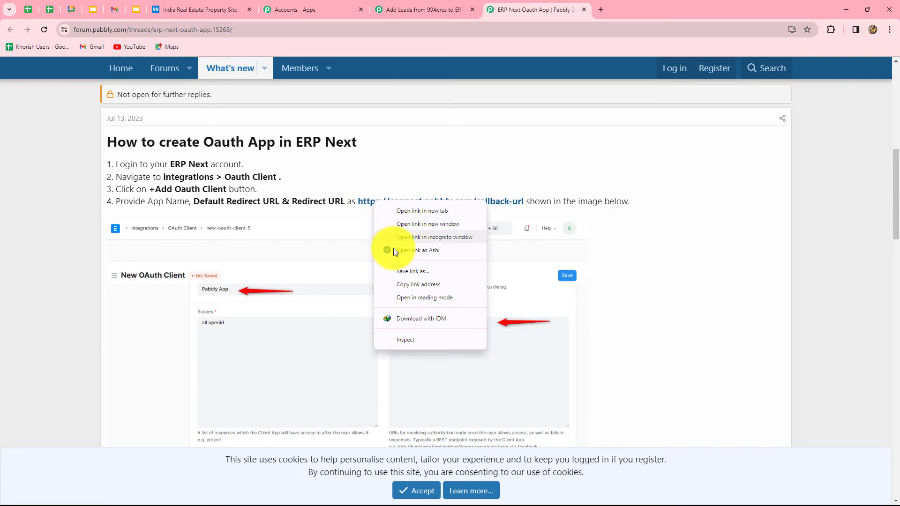
{"action": "left_click", "coordinate": [403, 284]}
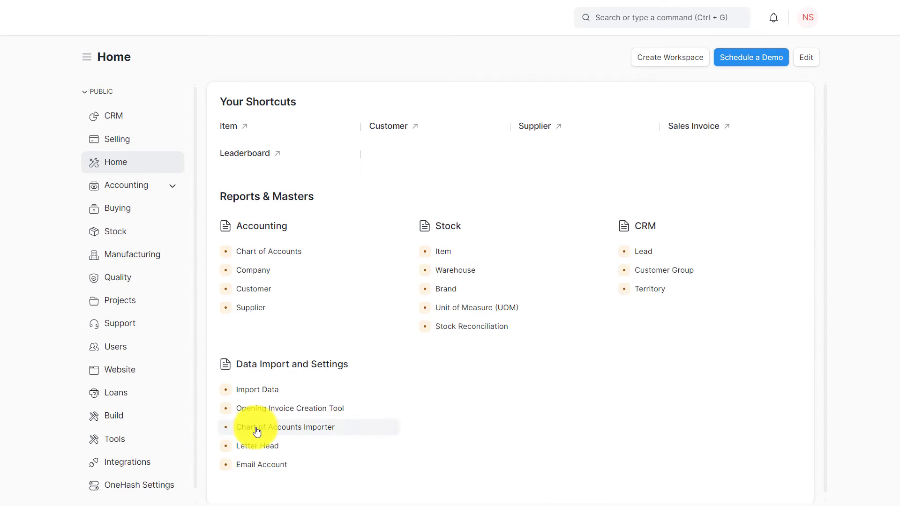
{"action": "left_click", "coordinate": [124, 466]}
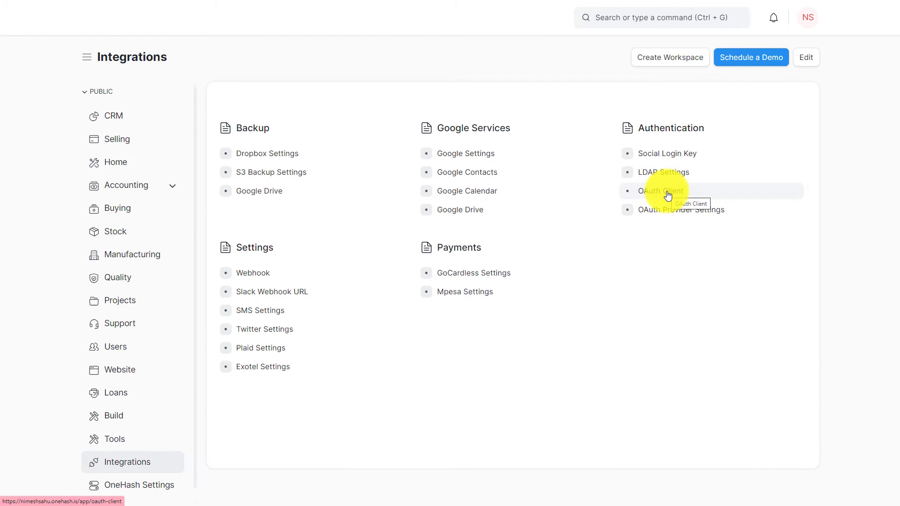
{"action": "left_click", "coordinate": [667, 193]}
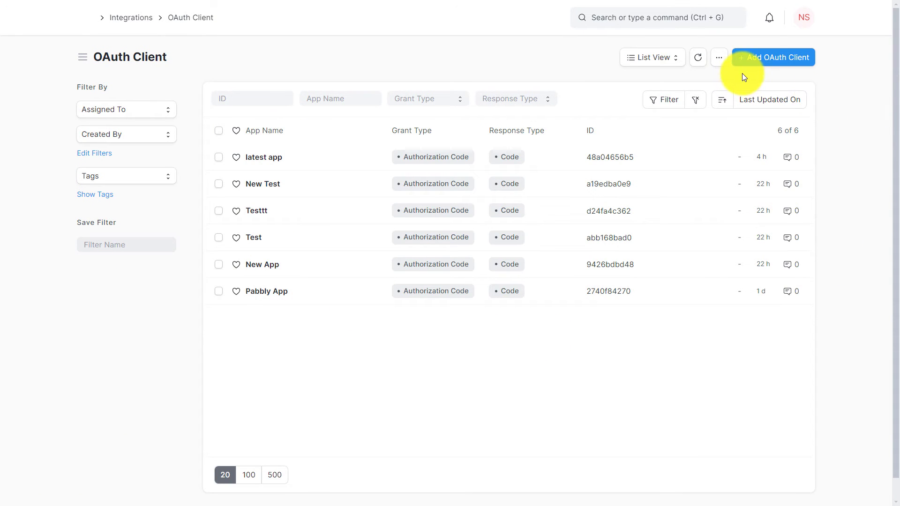
{"action": "left_click", "coordinate": [793, 62]}
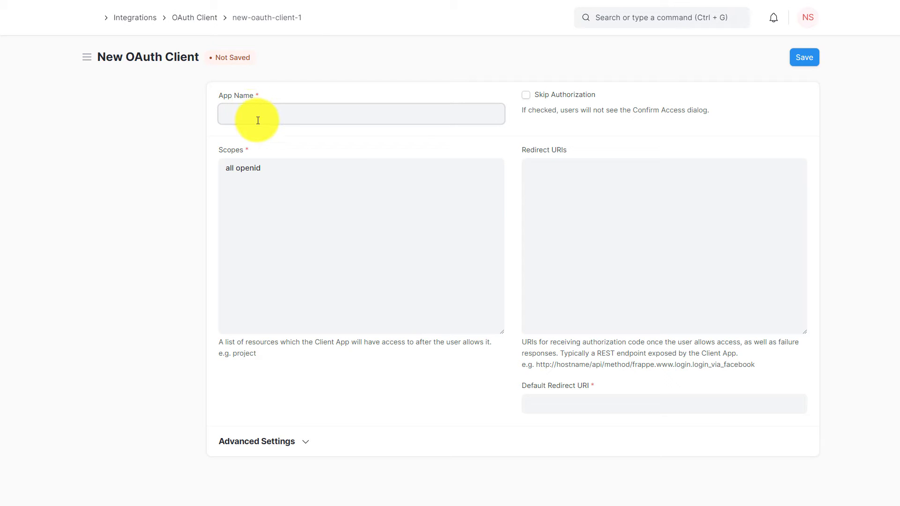
{"action": "type", "text": "New Test App"}
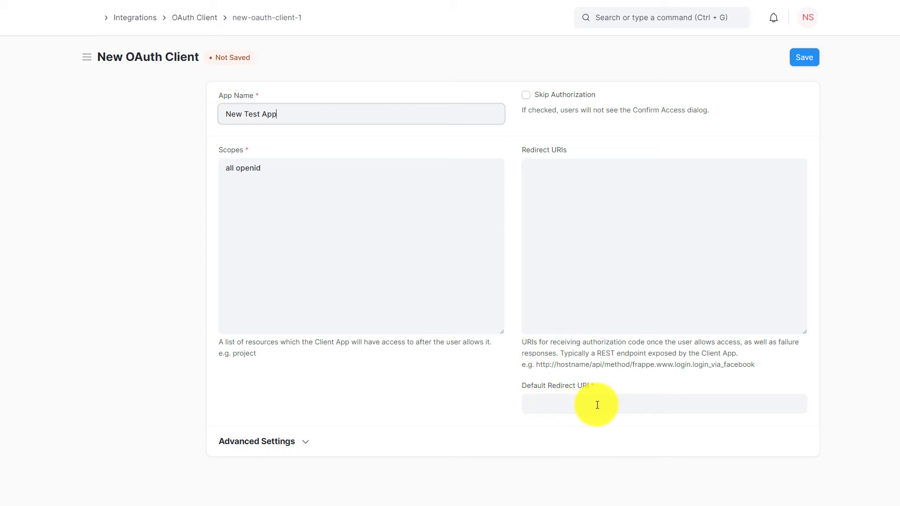
{"action": "left_click", "coordinate": [550, 168]}
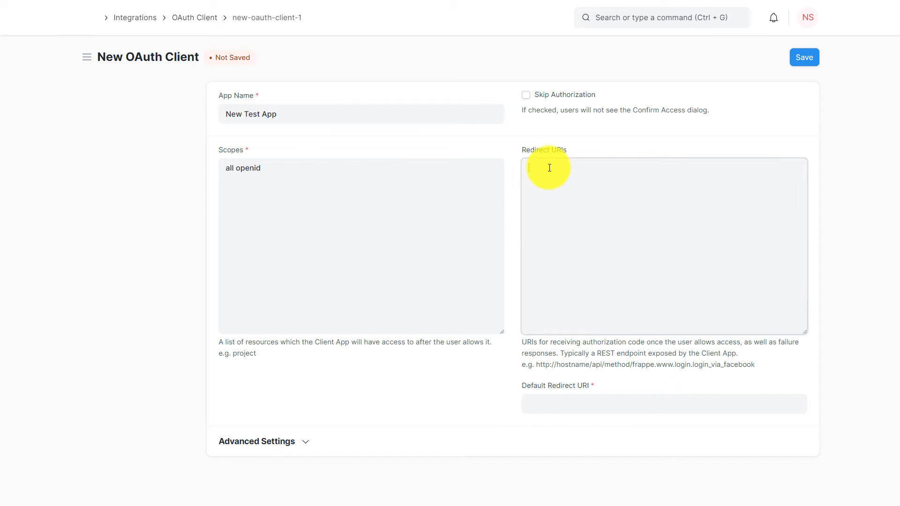
{"action": "type", "text": "https://connect.pabbly.com/callback-url"}
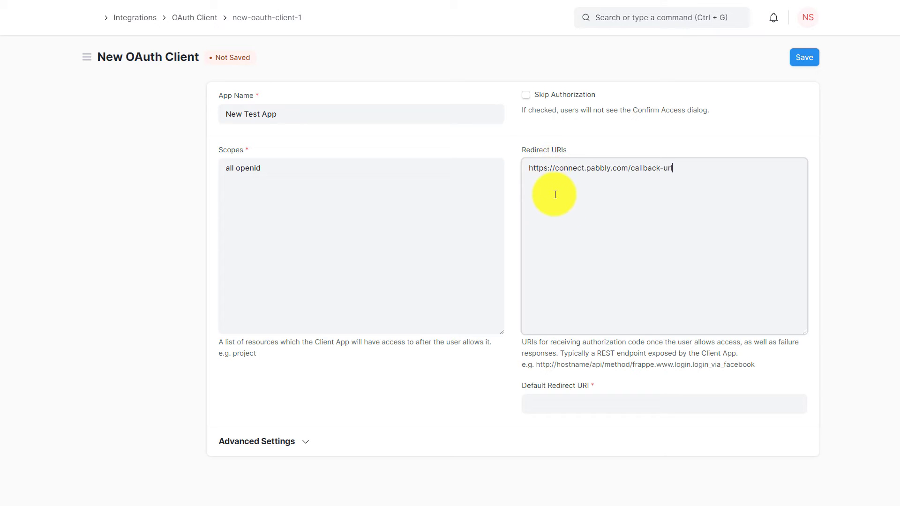
{"action": "left_click", "coordinate": [540, 401]}
{"action": "type", "text": "https://connect.pabbly.com/callback-url"}
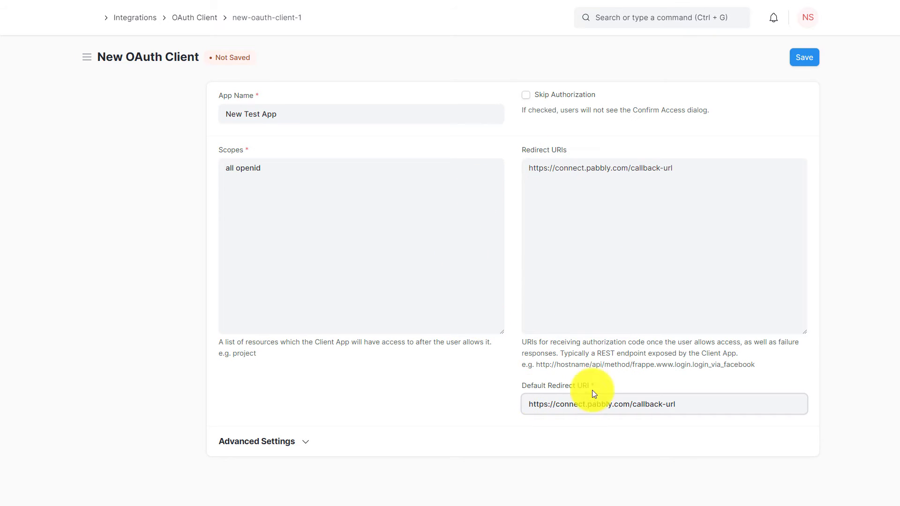
{"action": "left_click", "coordinate": [805, 58]}
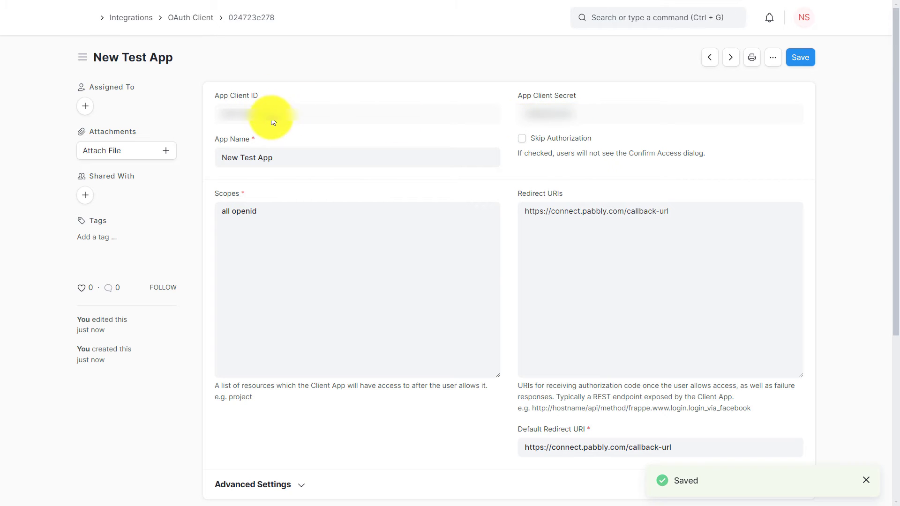
Step: Copy the new OAuth client's app client ID and client secret into the Pabbly Connect ERP Next connection and save it
{"action": "left_click_drag", "start_coordinate": [264, 120], "coordinate": [222, 123]}
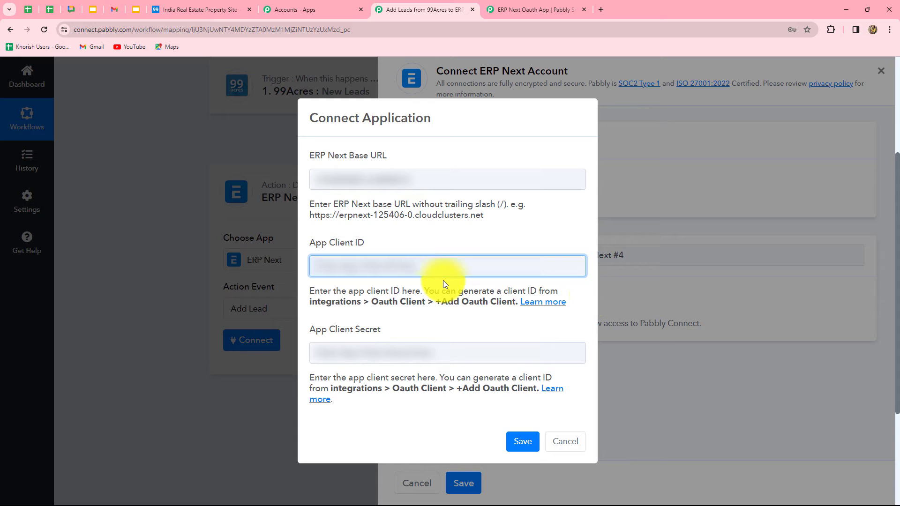
{"action": "key", "text": "ctrl+v"}
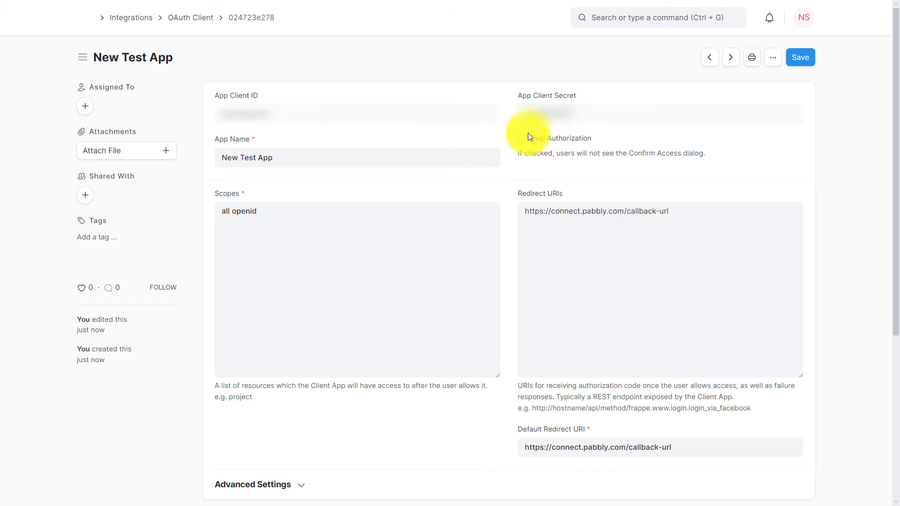
{"action": "double_click", "coordinate": [528, 111]}
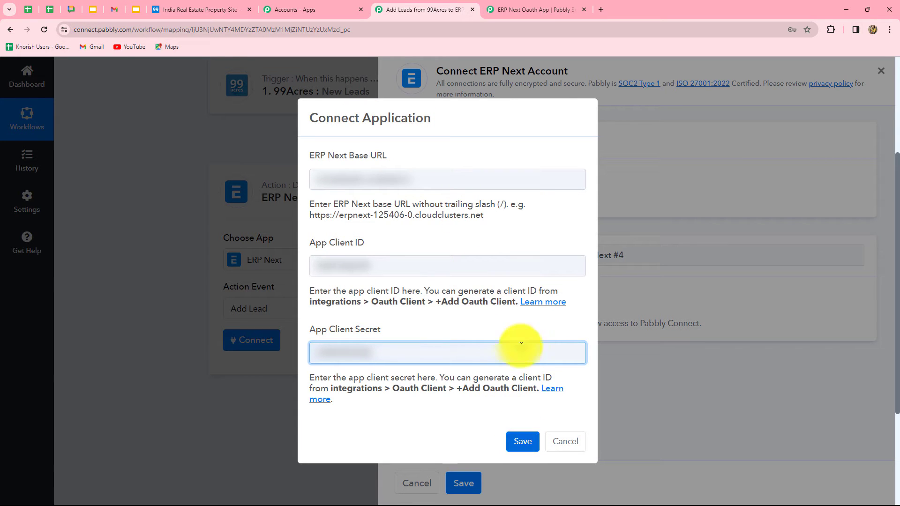
{"action": "left_click", "coordinate": [521, 443]}
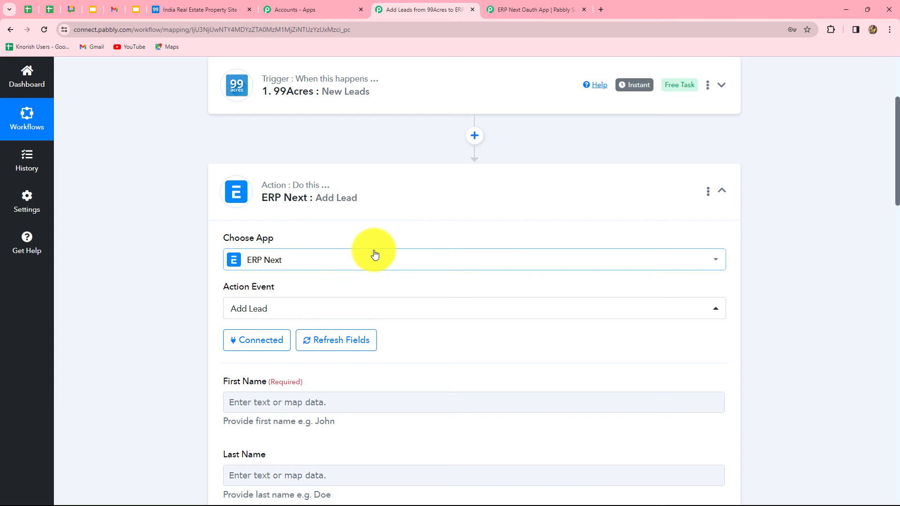
Step: Examine the ERP Next Add Lead fields to see which lead details need mapping, including First Name and Last Name
{"action": "scroll", "coordinate": [375, 254], "scroll_direction": "down", "scroll_amount": 12}
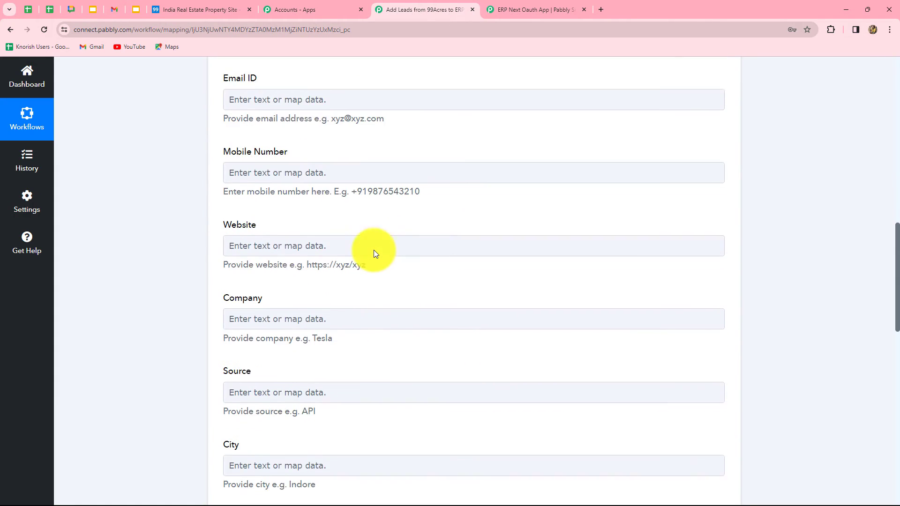
{"action": "scroll", "coordinate": [376, 254], "scroll_direction": "up", "scroll_amount": 10}
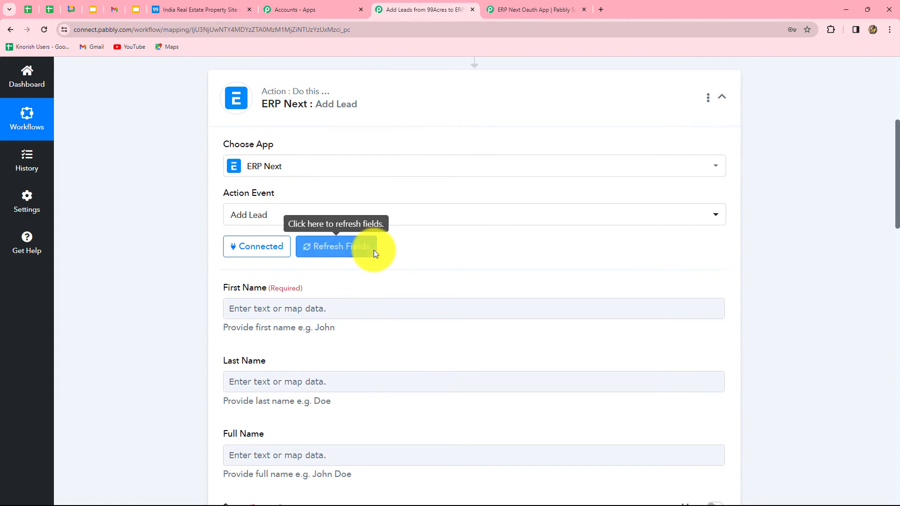
{"action": "scroll", "coordinate": [364, 325], "scroll_direction": "down", "scroll_amount": 12}
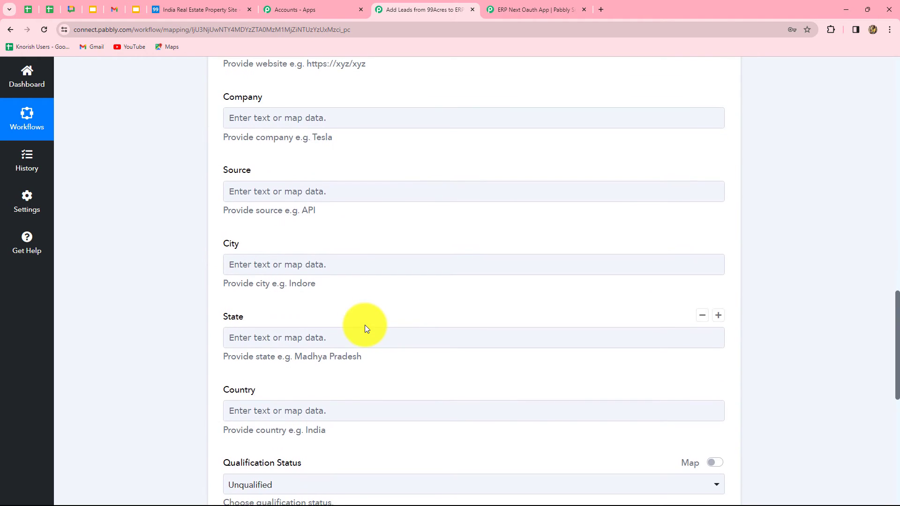
{"action": "scroll", "coordinate": [365, 325], "scroll_direction": "up", "scroll_amount": 11}
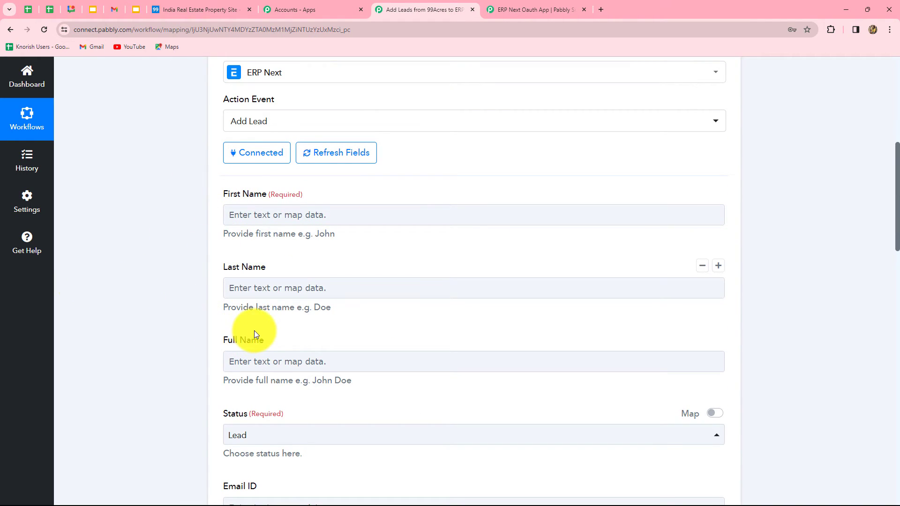
{"action": "left_click", "coordinate": [289, 219]}
{"action": "left_click", "coordinate": [287, 310]}
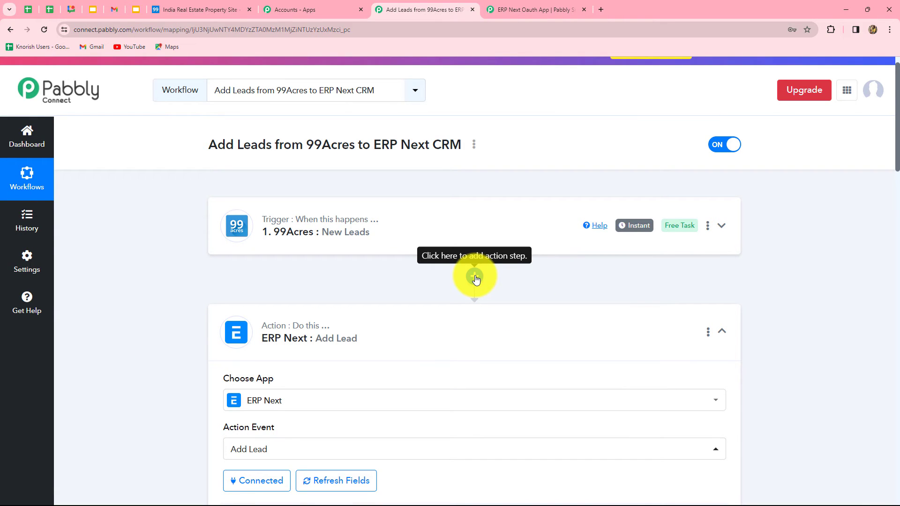
Step: Insert a Text Formatter by Pabbly action with the Split Text event between the 99Acres trigger and the ERP Next step
{"action": "left_click", "coordinate": [475, 278]}
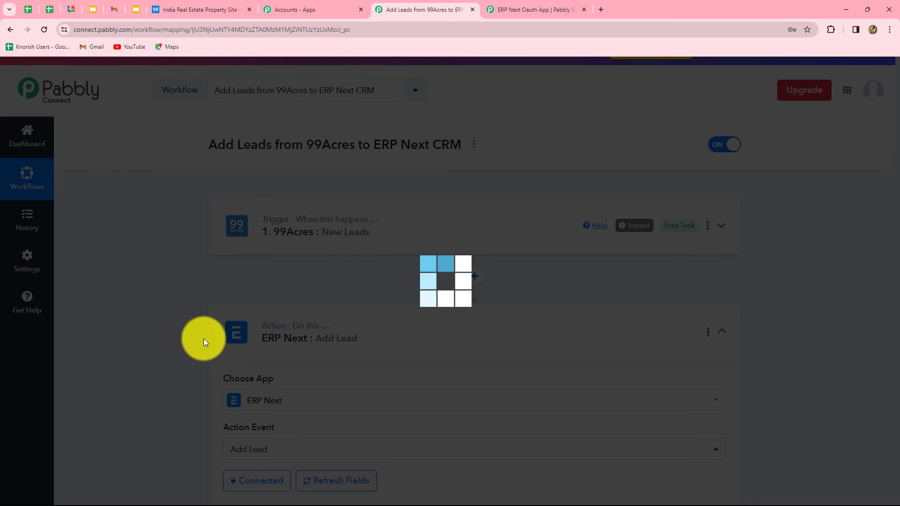
{"action": "left_click", "coordinate": [255, 259]}
{"action": "type", "text": "tex"}
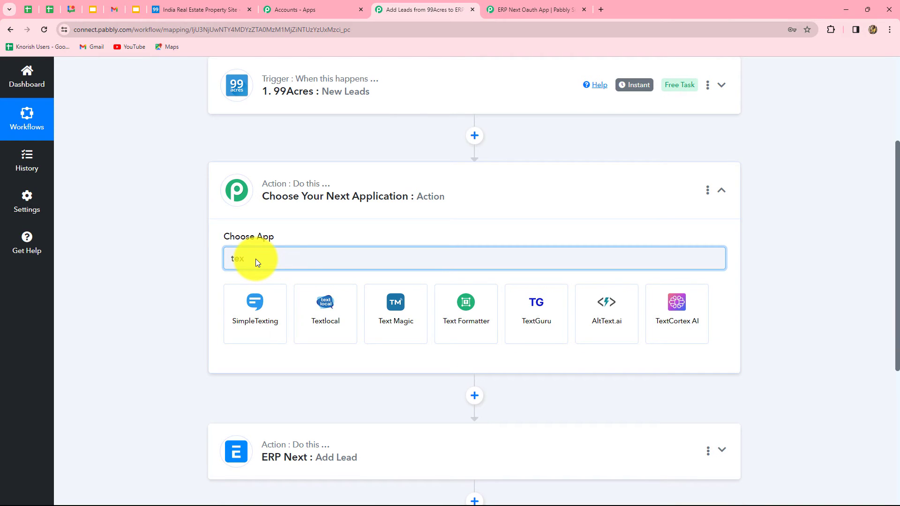
{"action": "left_click", "coordinate": [477, 318]}
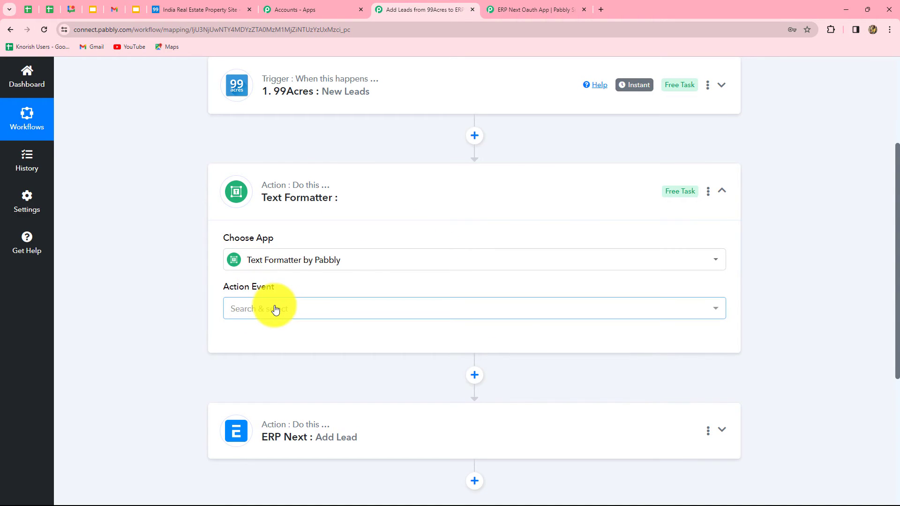
{"action": "left_click", "coordinate": [276, 309]}
{"action": "left_click", "coordinate": [263, 261]}
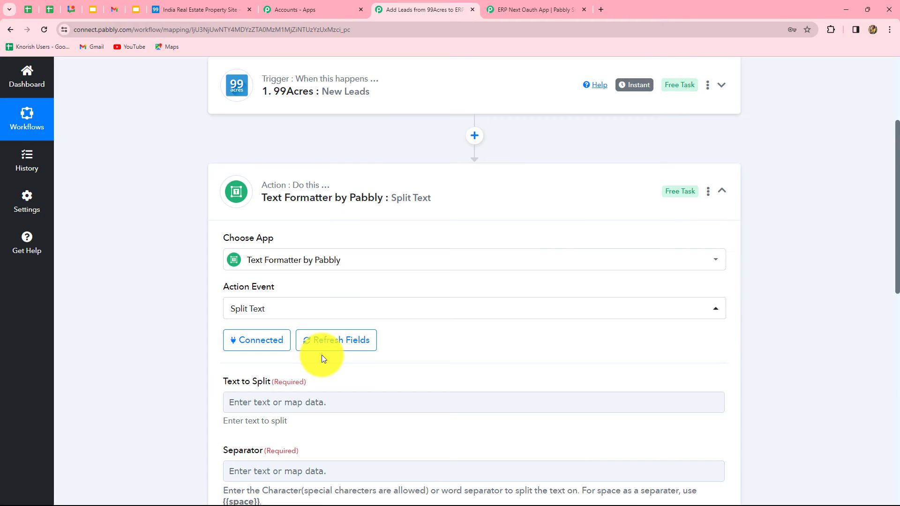
Step: Map the Full Name from the 99Acres New Leads trigger as the text to split
{"action": "scroll", "coordinate": [322, 359], "scroll_direction": "down", "scroll_amount": 4}
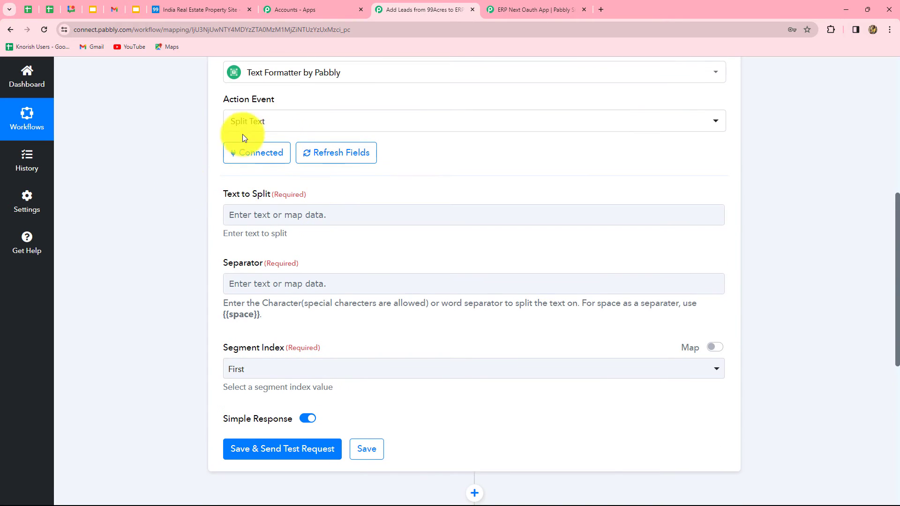
{"action": "left_click", "coordinate": [269, 215]}
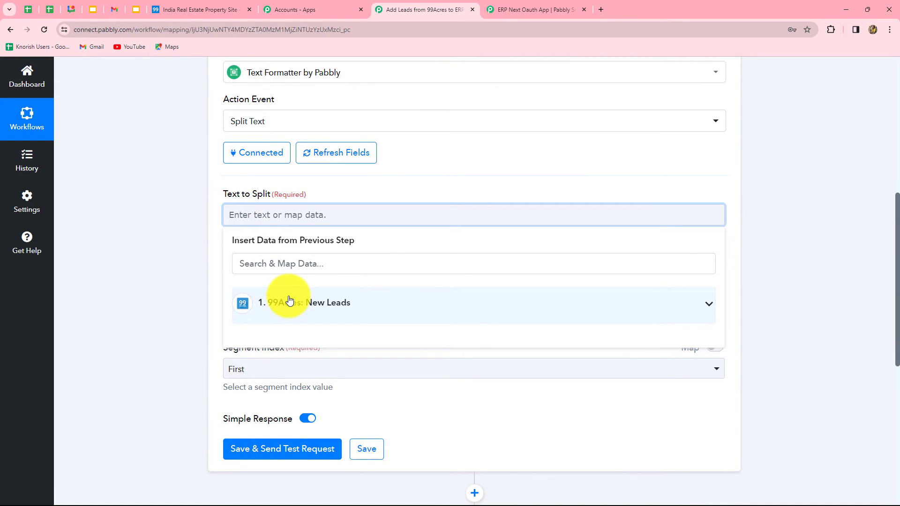
{"action": "left_click", "coordinate": [289, 302]}
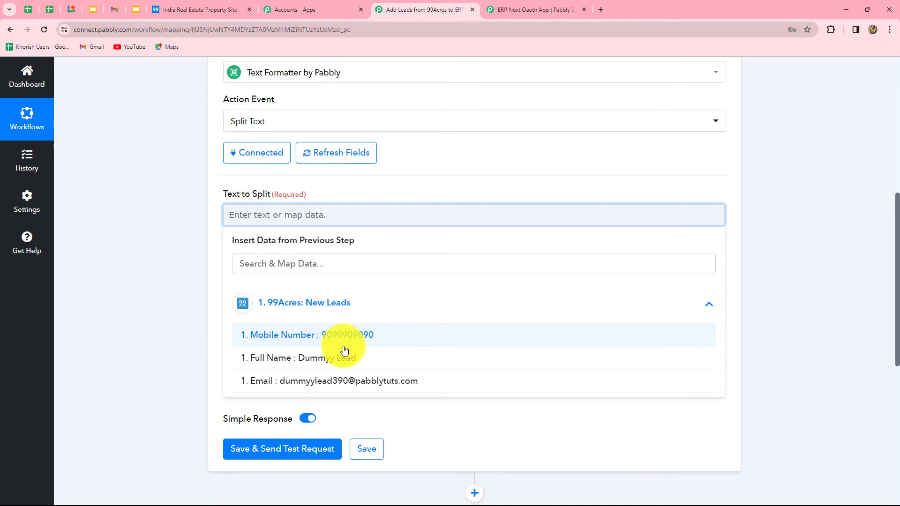
{"action": "left_click", "coordinate": [313, 362]}
{"action": "left_click", "coordinate": [773, 293]}
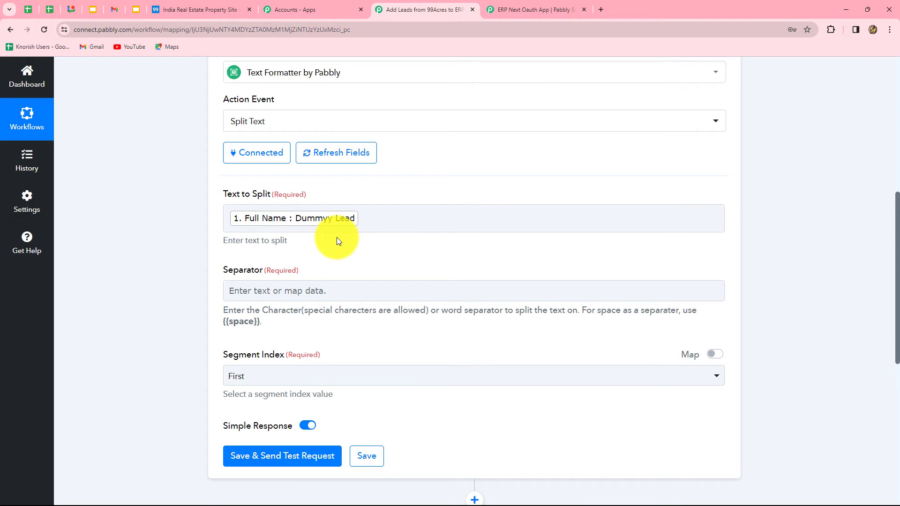
Step: Set the Split Text separator to {{space}}, copied from the hint beneath the field
{"action": "scroll", "coordinate": [336, 237], "scroll_direction": "down", "scroll_amount": 2}
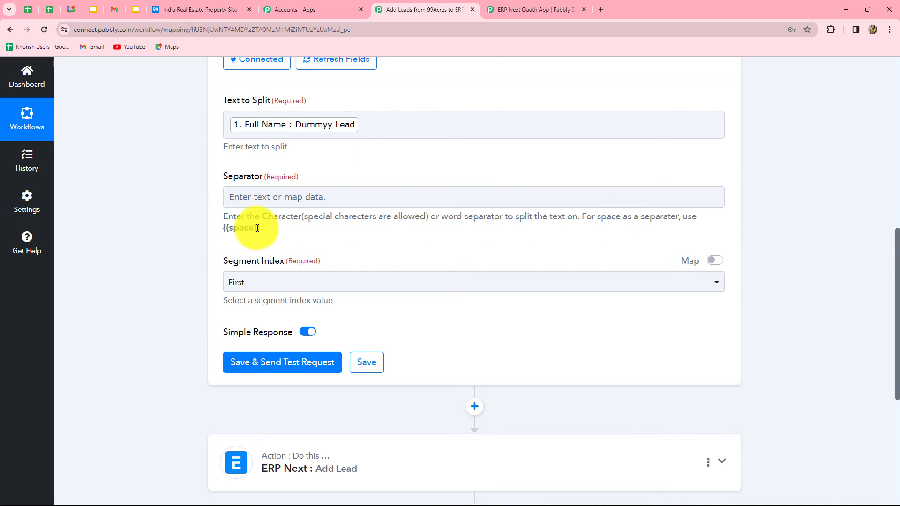
{"action": "left_click_drag", "start_coordinate": [259, 228], "coordinate": [225, 232]}
{"action": "key", "text": "ctrl+c"}
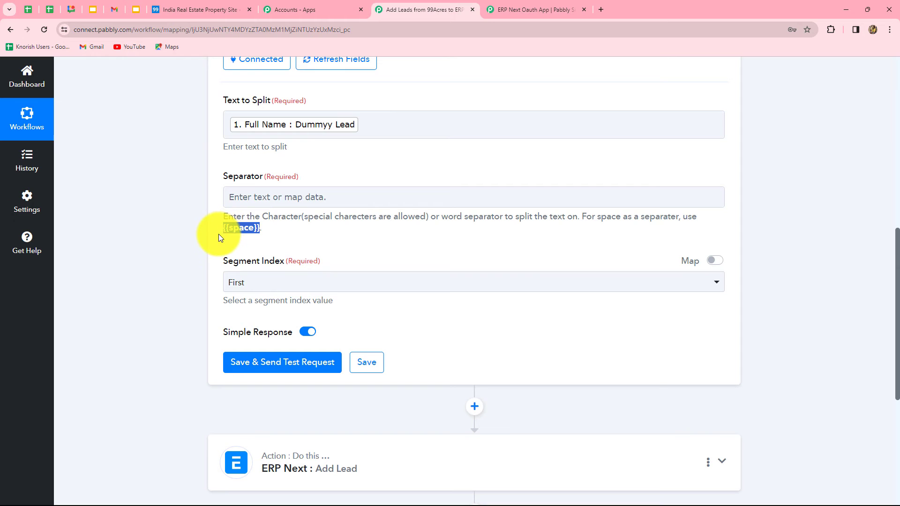
{"action": "left_click", "coordinate": [276, 196]}
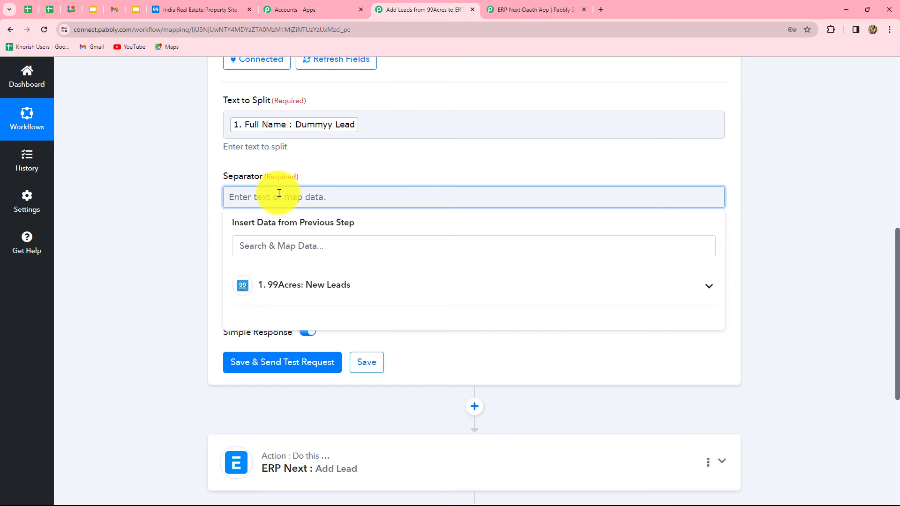
{"action": "key", "text": "ctrl+v"}
{"action": "left_click", "coordinate": [169, 221]}
Step: Set the segment index to All and save the Split Text step with a test request
{"action": "scroll", "coordinate": [272, 283], "scroll_direction": "down", "scroll_amount": 2}
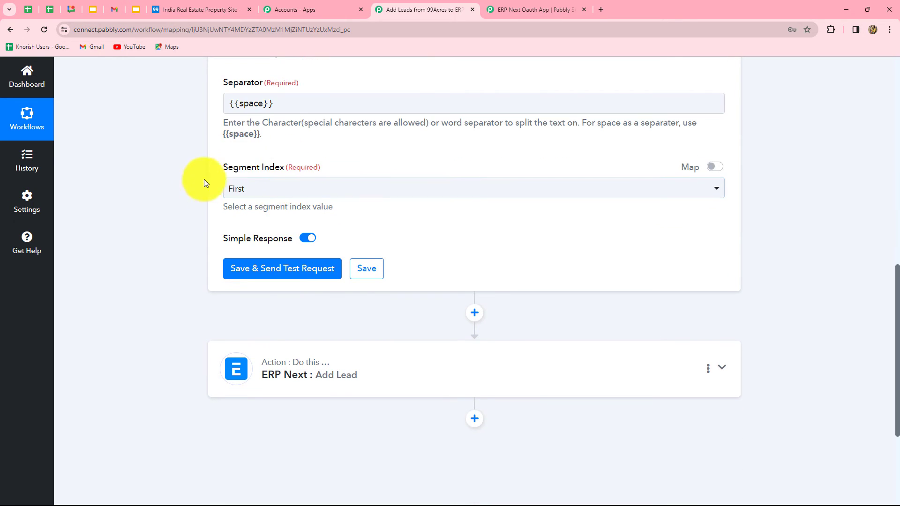
{"action": "left_click", "coordinate": [261, 189]}
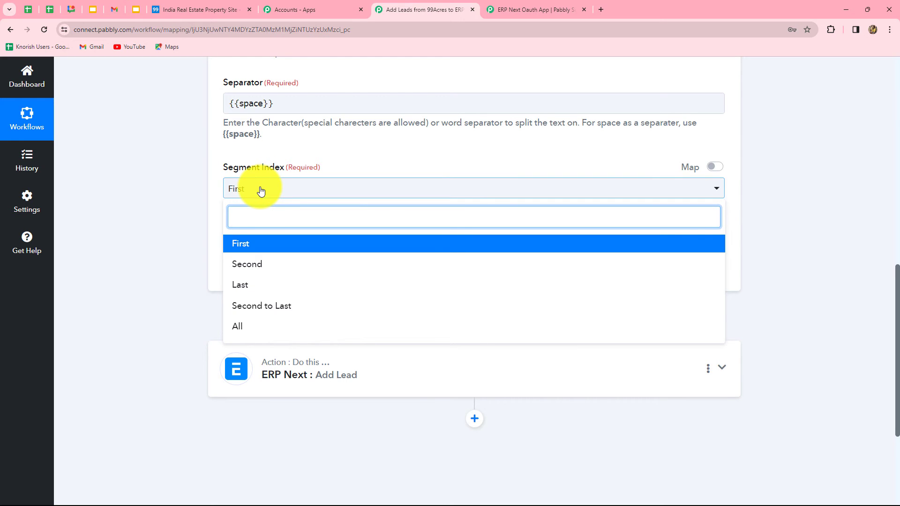
{"action": "left_click", "coordinate": [242, 331]}
{"action": "left_click", "coordinate": [252, 273]}
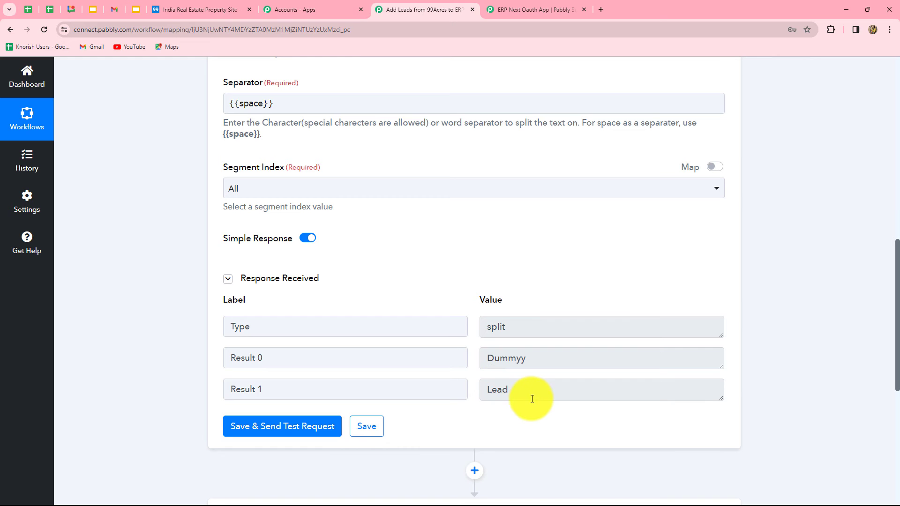
Step: Map Result 0 of the Split Text step to First Name in the ERP Next Add Lead action
{"action": "scroll", "coordinate": [808, 369], "scroll_direction": "down", "scroll_amount": 5}
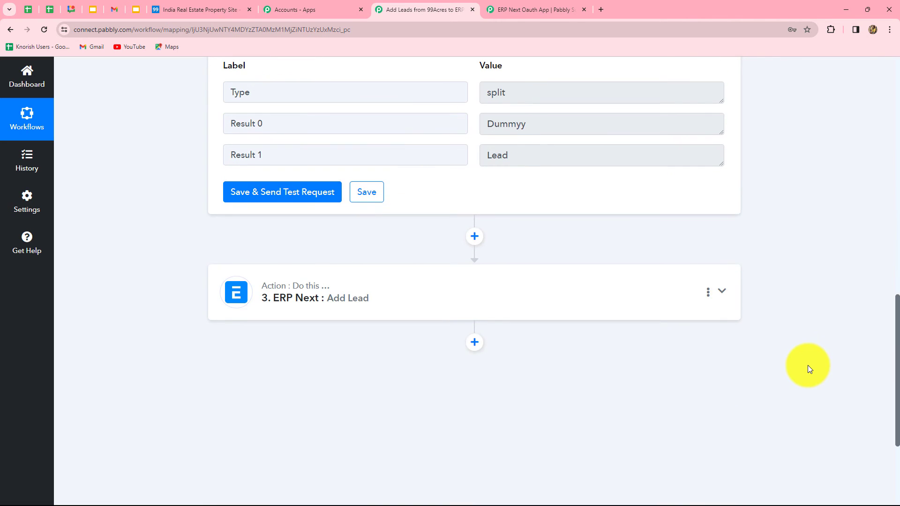
{"action": "left_click", "coordinate": [421, 292]}
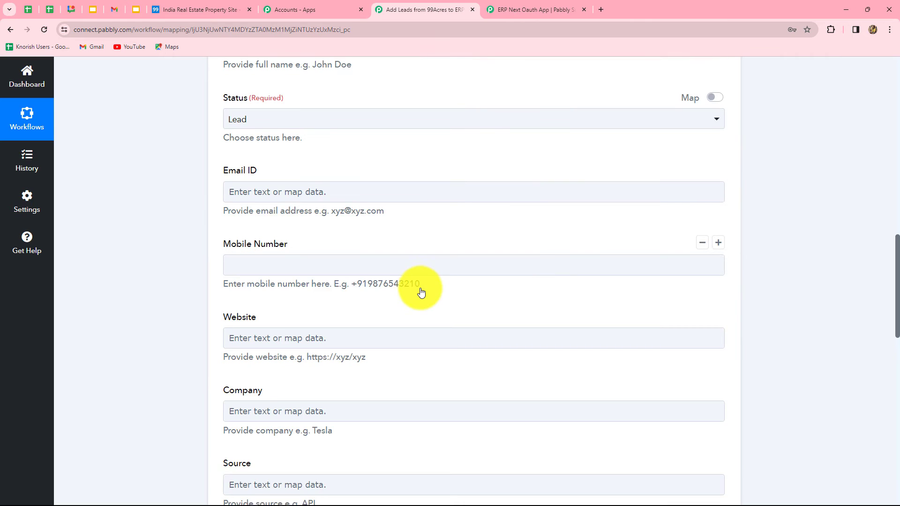
{"action": "scroll", "coordinate": [375, 267], "scroll_direction": "down", "scroll_amount": 4}
{"action": "left_click", "coordinate": [299, 215]}
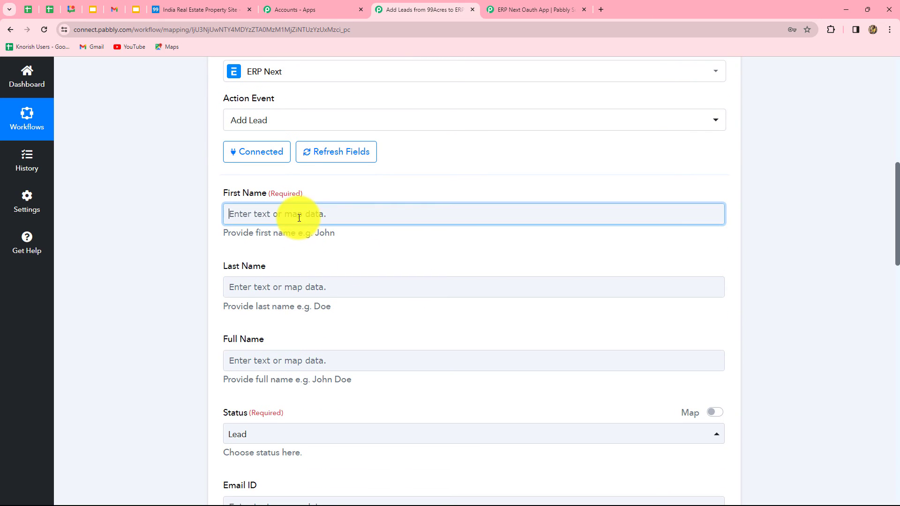
{"action": "left_click", "coordinate": [321, 339]}
{"action": "left_click", "coordinate": [301, 396]}
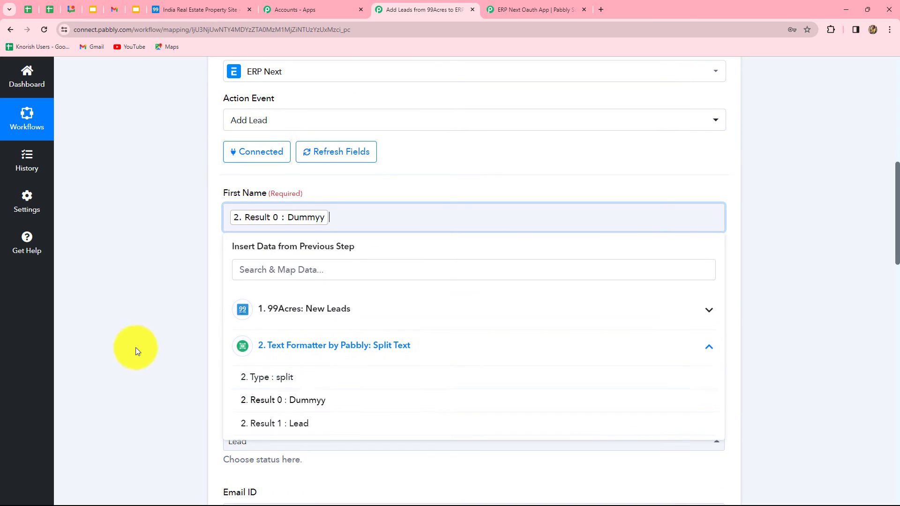
{"action": "left_click", "coordinate": [136, 347]}
Step: Map Result 1 of the Split Text step to the Last Name of the ERP Next lead
{"action": "scroll", "coordinate": [203, 304], "scroll_direction": "down", "scroll_amount": 3}
{"action": "left_click", "coordinate": [302, 153]}
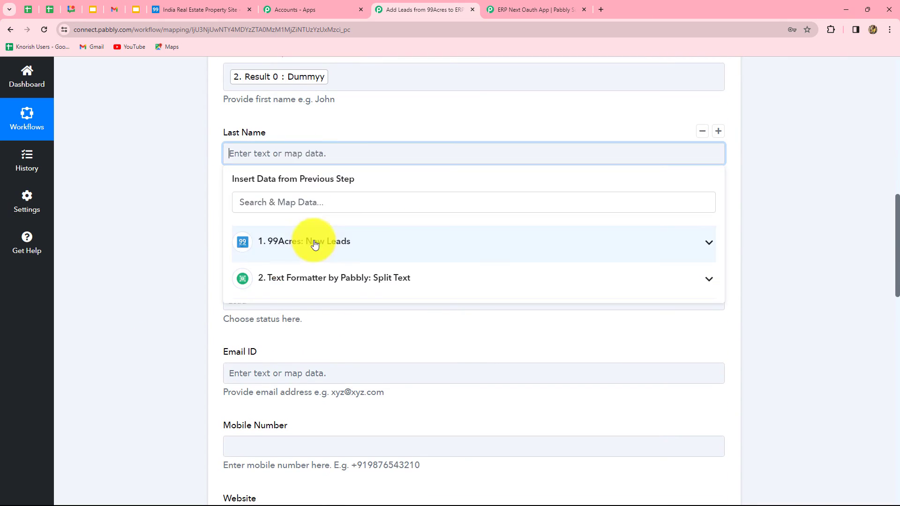
{"action": "left_click", "coordinate": [310, 275]}
{"action": "left_click", "coordinate": [301, 355]}
{"action": "left_click", "coordinate": [117, 298]}
Step: Review the lead status options and map the Email from the 99Acres New Leads trigger to Email ID
{"action": "scroll", "coordinate": [267, 241], "scroll_direction": "down", "scroll_amount": 4}
{"action": "left_click", "coordinate": [249, 120]}
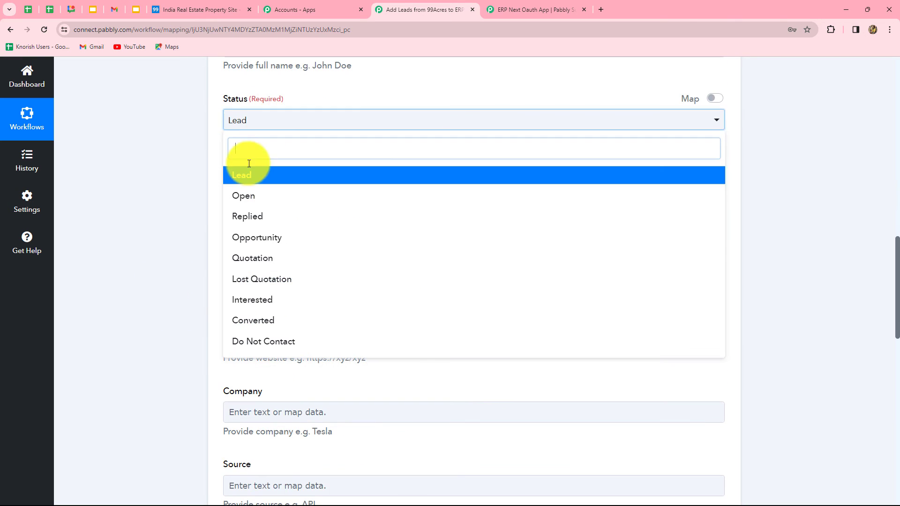
{"action": "left_click", "coordinate": [171, 177]}
{"action": "left_click", "coordinate": [281, 192]}
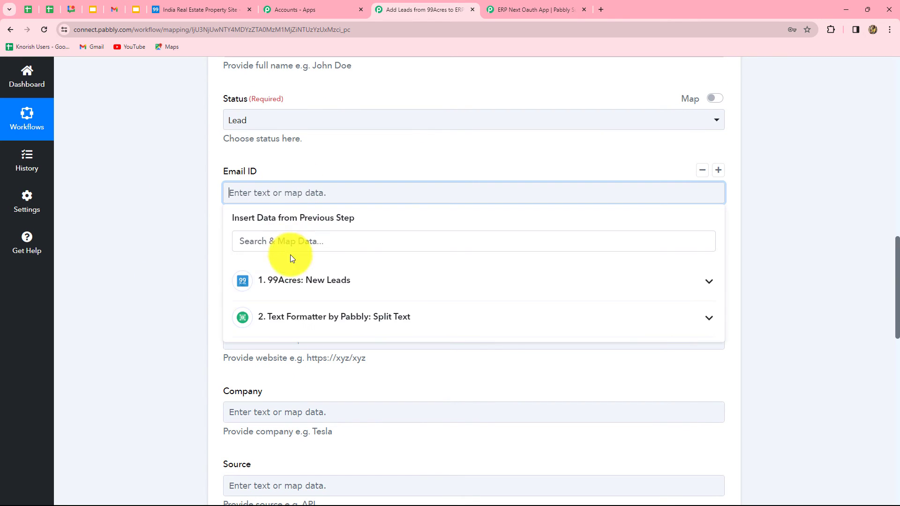
{"action": "left_click", "coordinate": [300, 280]}
{"action": "left_click", "coordinate": [302, 358]}
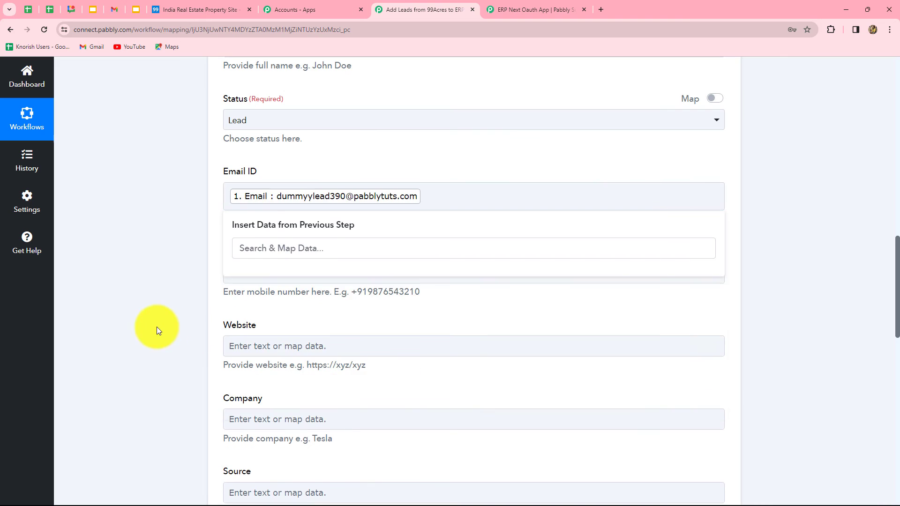
{"action": "left_click", "coordinate": [185, 293]}
Step: Map the Mobile Number from the 99Acres New Leads trigger to the ERP Next lead's Mobile Number
{"action": "scroll", "coordinate": [185, 293], "scroll_direction": "down", "scroll_amount": 3}
{"action": "left_click", "coordinate": [270, 136]}
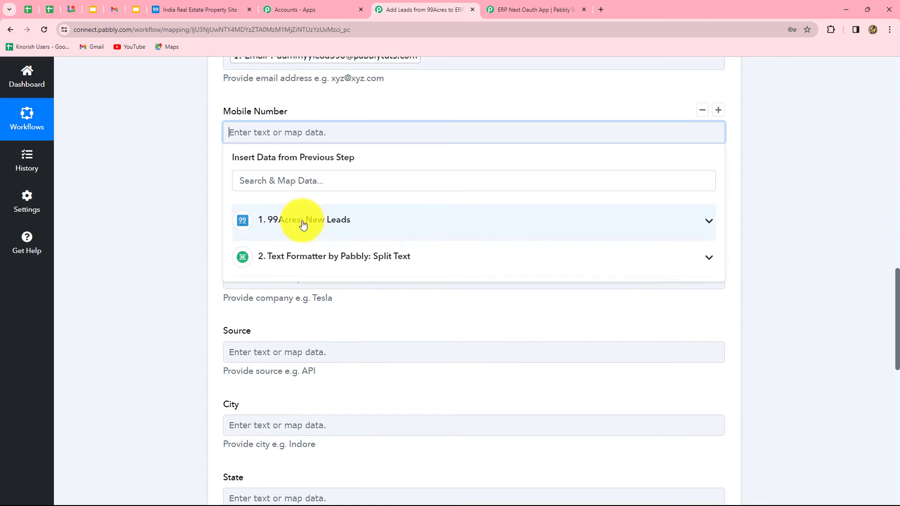
{"action": "left_click", "coordinate": [303, 224]}
{"action": "left_click", "coordinate": [322, 261]}
{"action": "left_click", "coordinate": [117, 261]}
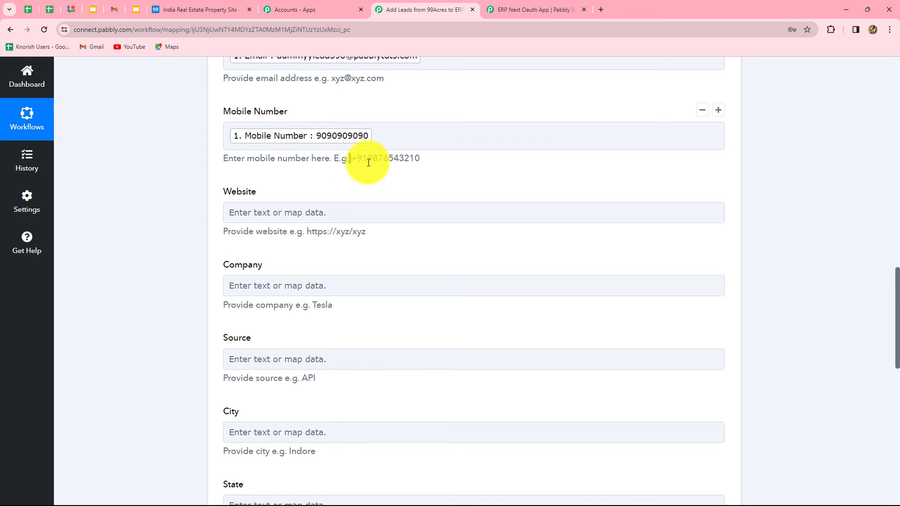
Step: Prefix the mapped mobile number with the country code +91, following the example format below the field
{"action": "left_click_drag", "start_coordinate": [368, 163], "coordinate": [426, 175]}
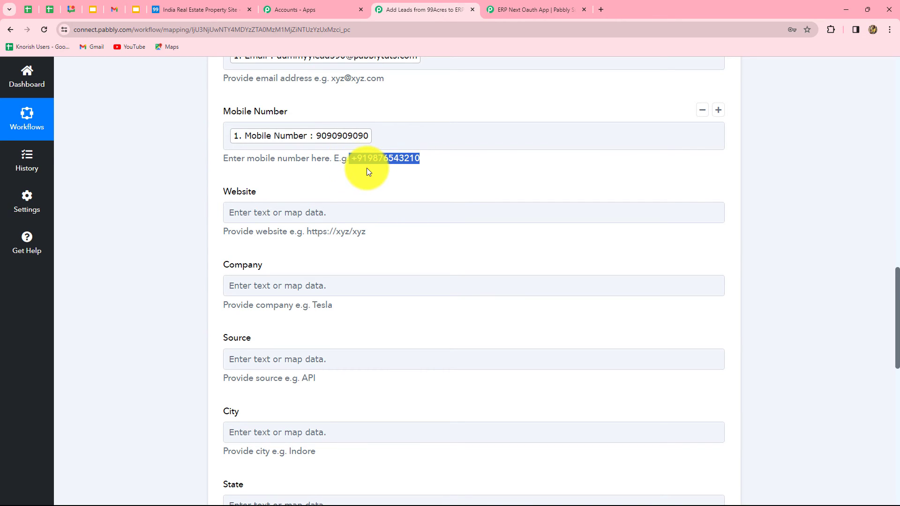
{"action": "left_click", "coordinate": [243, 138]}
{"action": "left_click", "coordinate": [230, 138]}
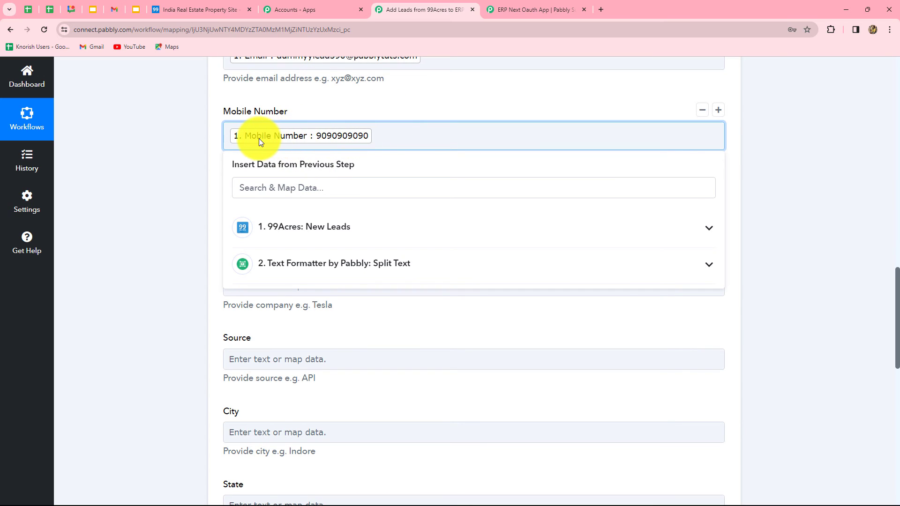
{"action": "type", "text": "+91"}
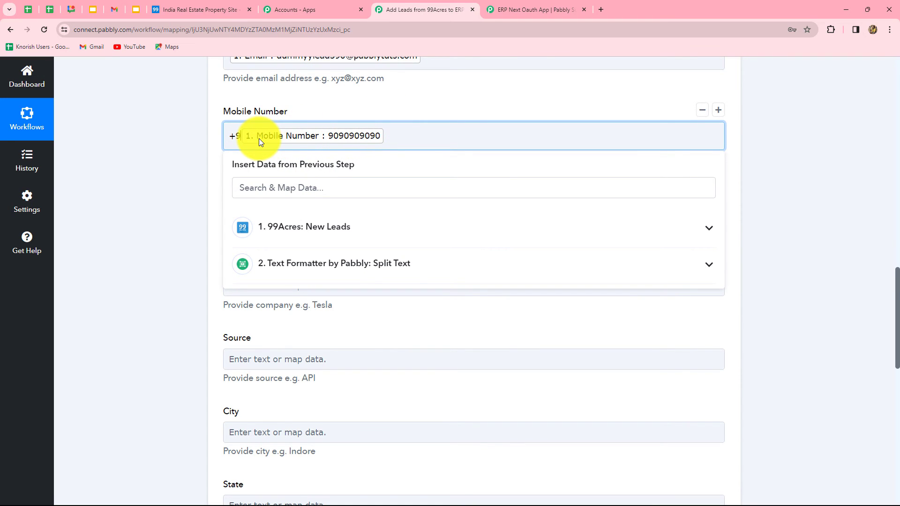
{"action": "left_click", "coordinate": [168, 187]}
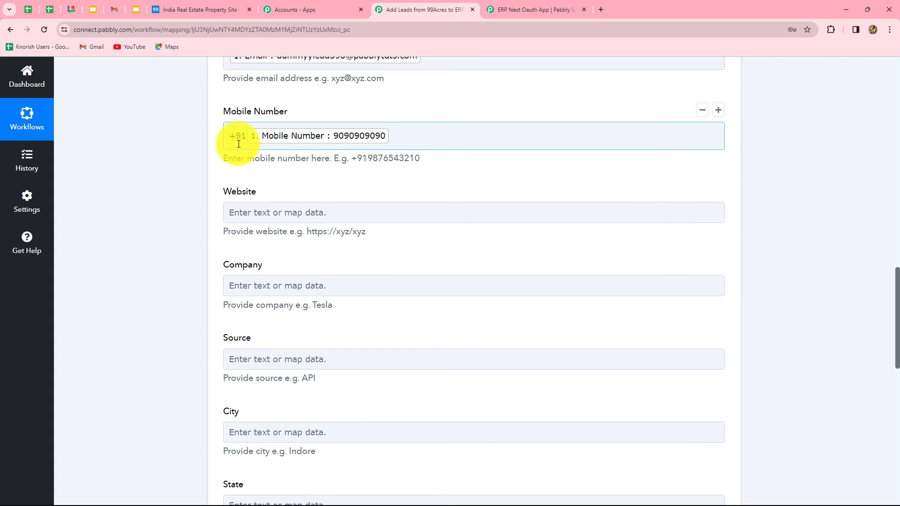
Step: Set the lead's country to India and save the ERP Next Add Lead step with a test request
{"action": "scroll", "coordinate": [305, 252], "scroll_direction": "down", "scroll_amount": 1}
{"action": "scroll", "coordinate": [305, 251], "scroll_direction": "down", "scroll_amount": 7}
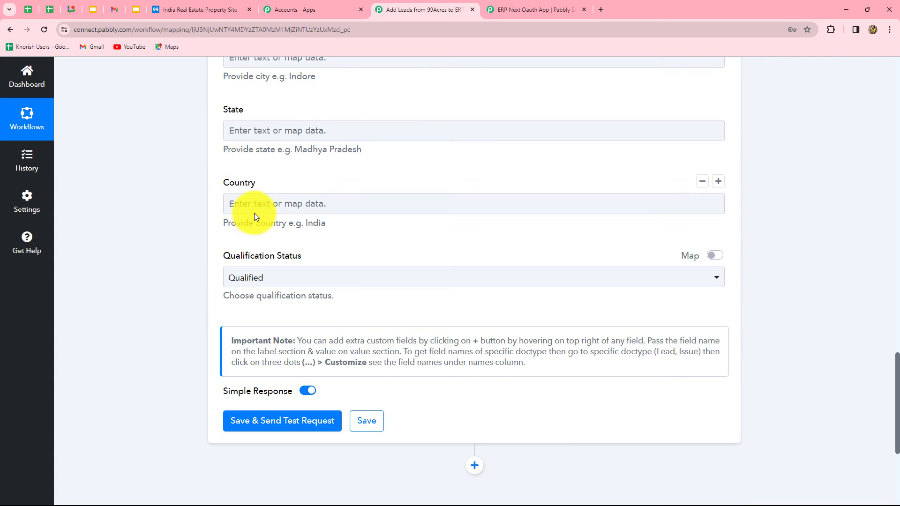
{"action": "left_click", "coordinate": [256, 204]}
{"action": "type", "text": "India"}
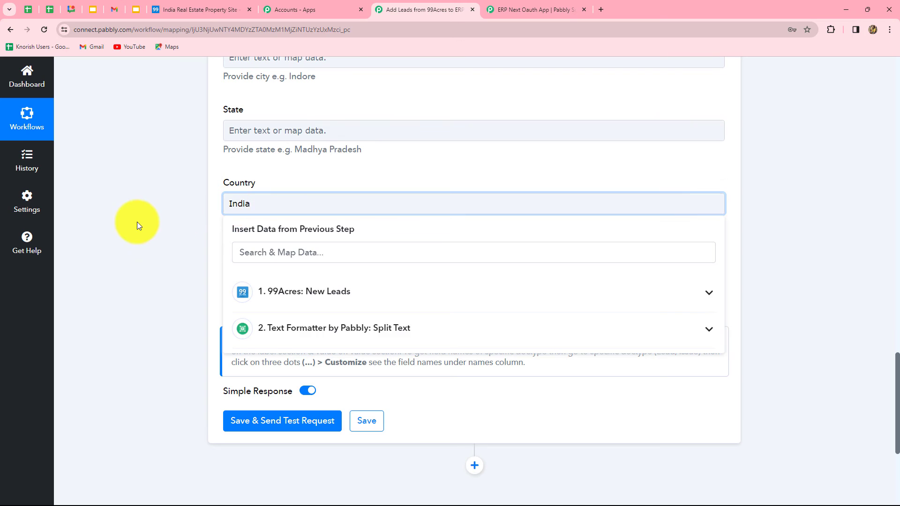
{"action": "left_click", "coordinate": [137, 222]}
{"action": "left_click", "coordinate": [261, 421]}
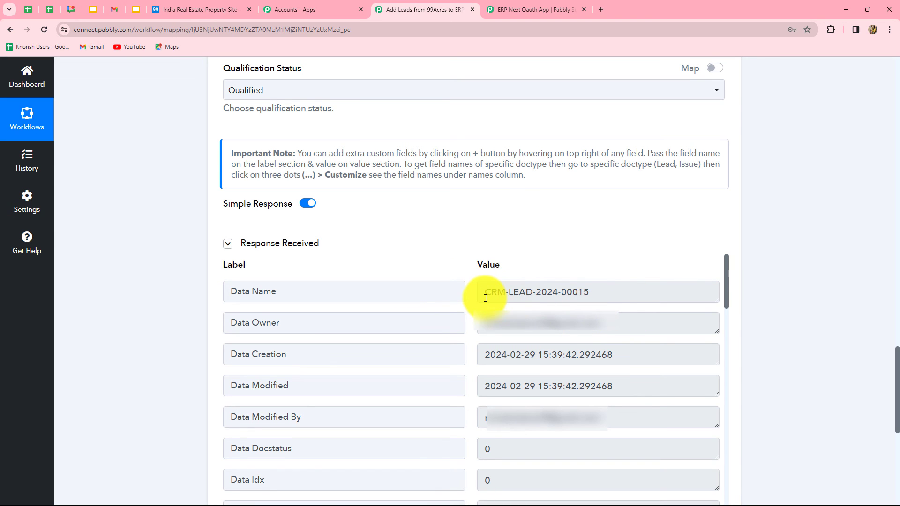
Step: Check the returned lead ID against the Lead list in ERP Next CRM and review the workflow's steps in Pabbly Connect
{"action": "left_click_drag", "start_coordinate": [489, 294], "coordinate": [612, 301]}
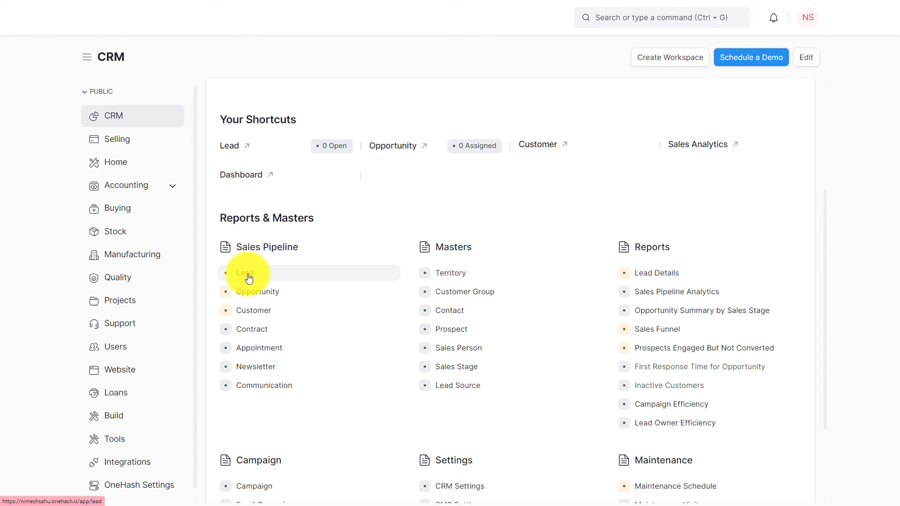
{"action": "left_click", "coordinate": [247, 273]}
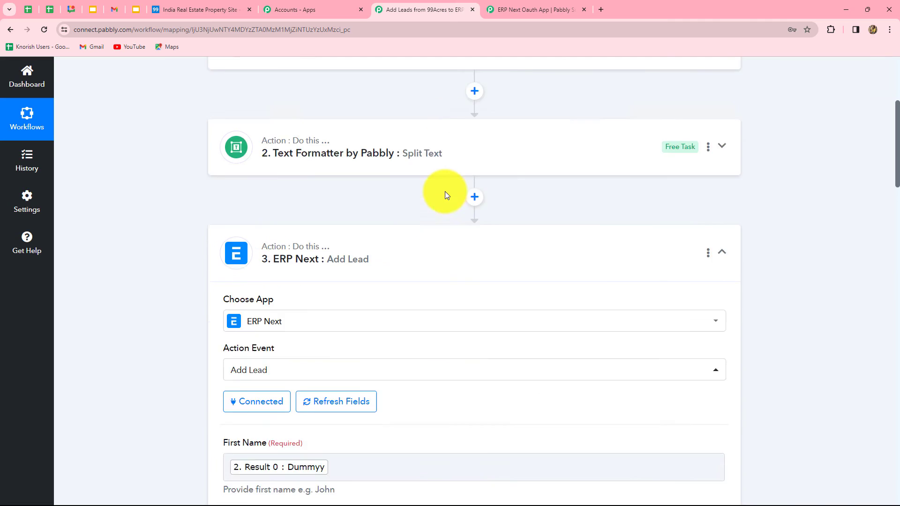
{"action": "scroll", "coordinate": [445, 192], "scroll_direction": "up", "scroll_amount": 4}
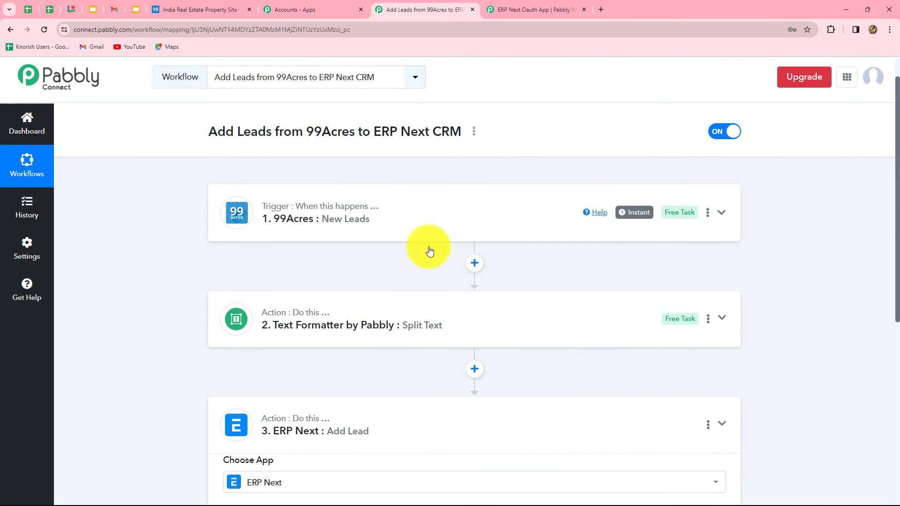